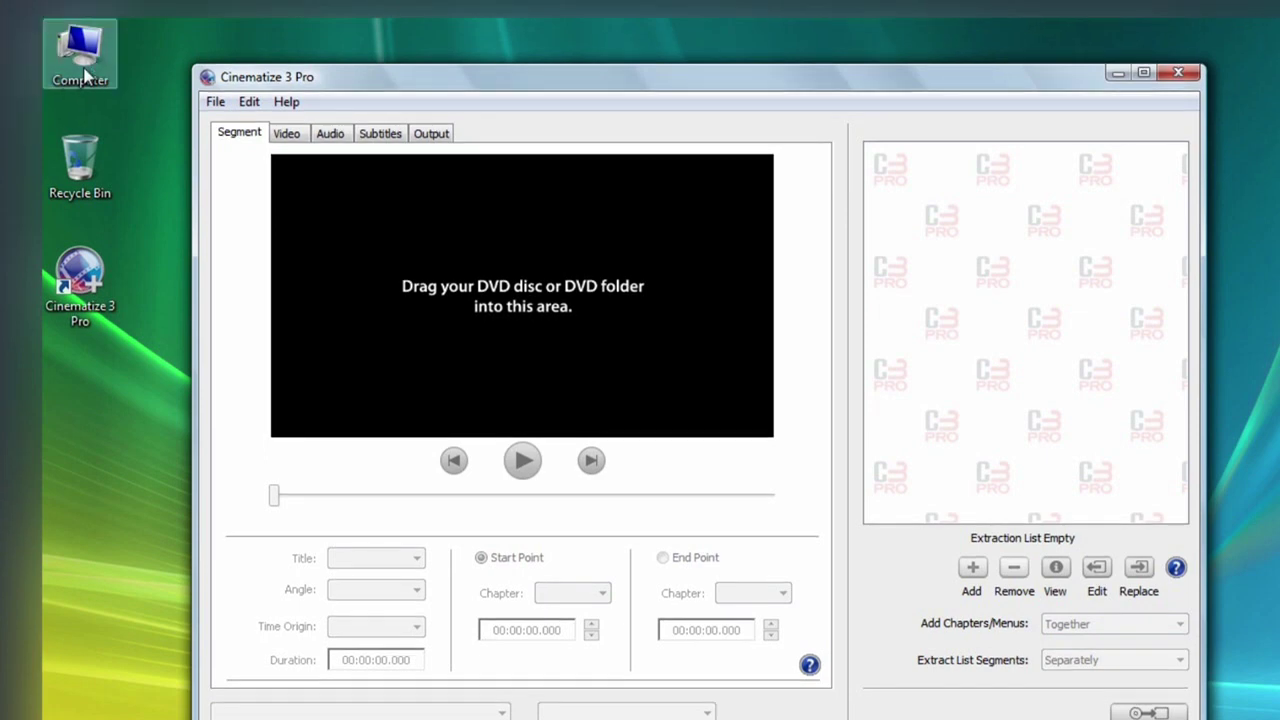
- Load the MYFIRSTYEAR DVD from drive G: through File > Open, showing AUDIO_TS and VIDEO_TS
double_click(85, 75)
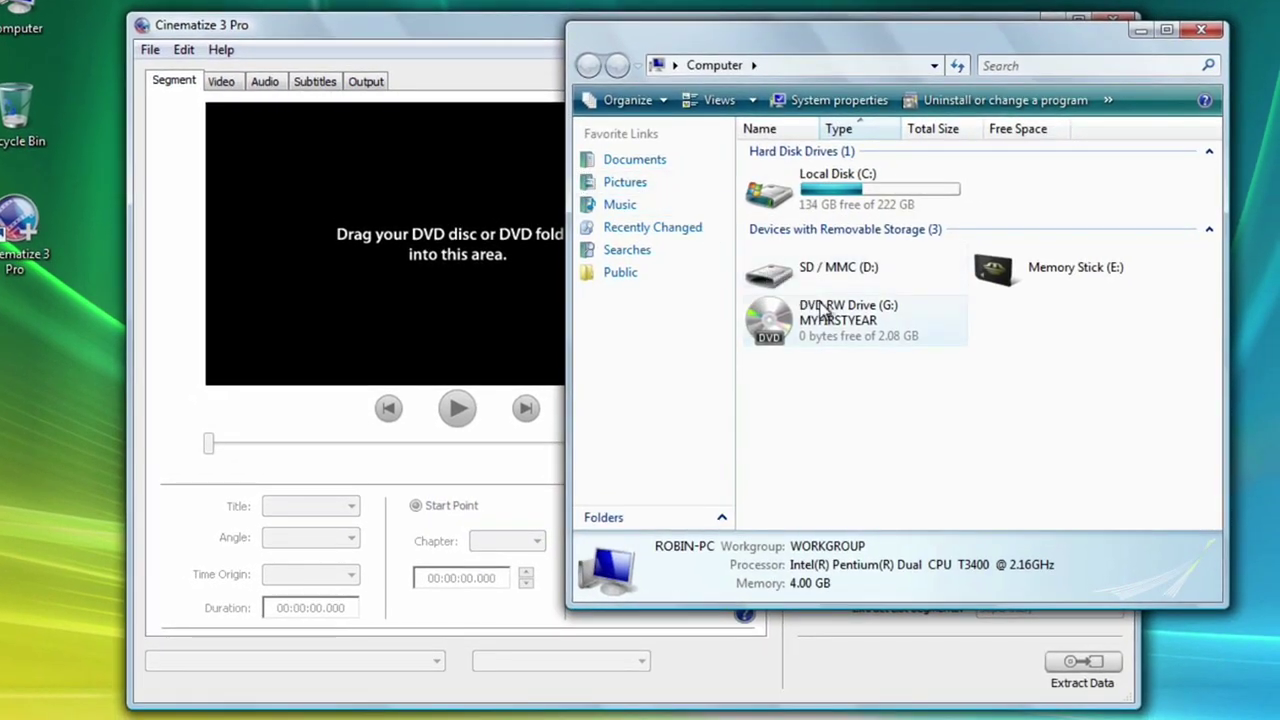
drag(836, 316, 517, 300)
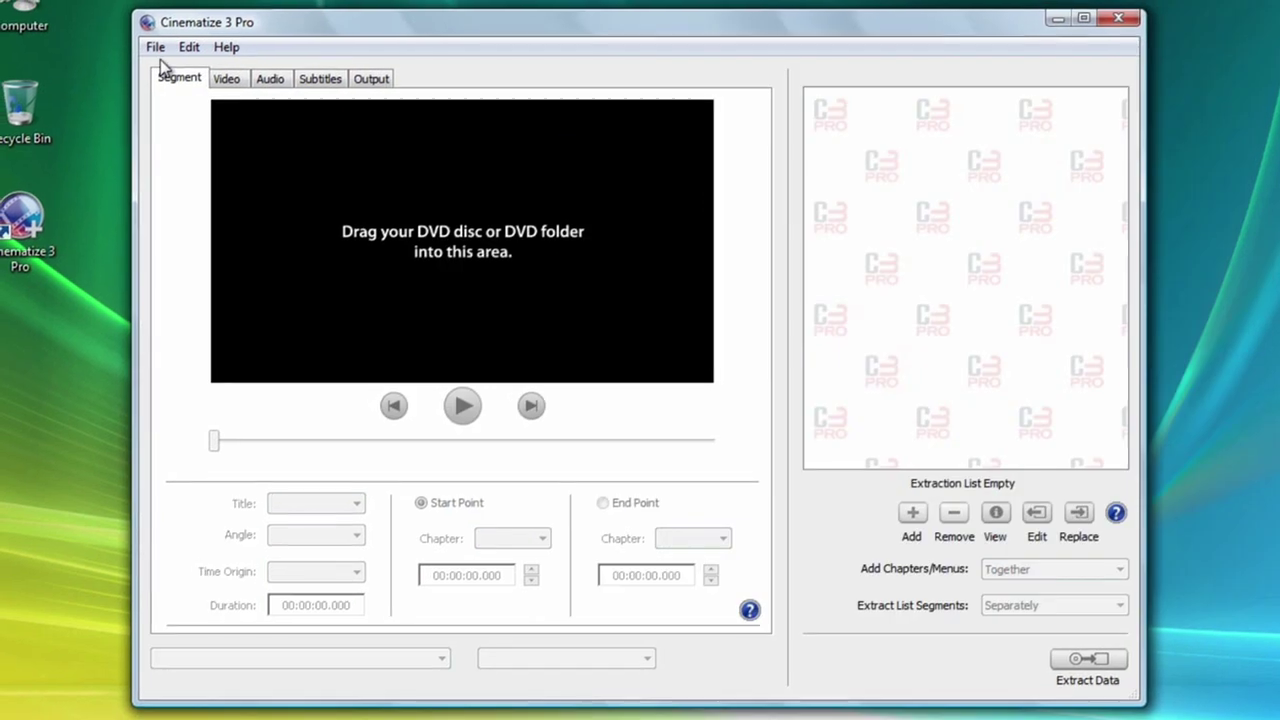
click(157, 46)
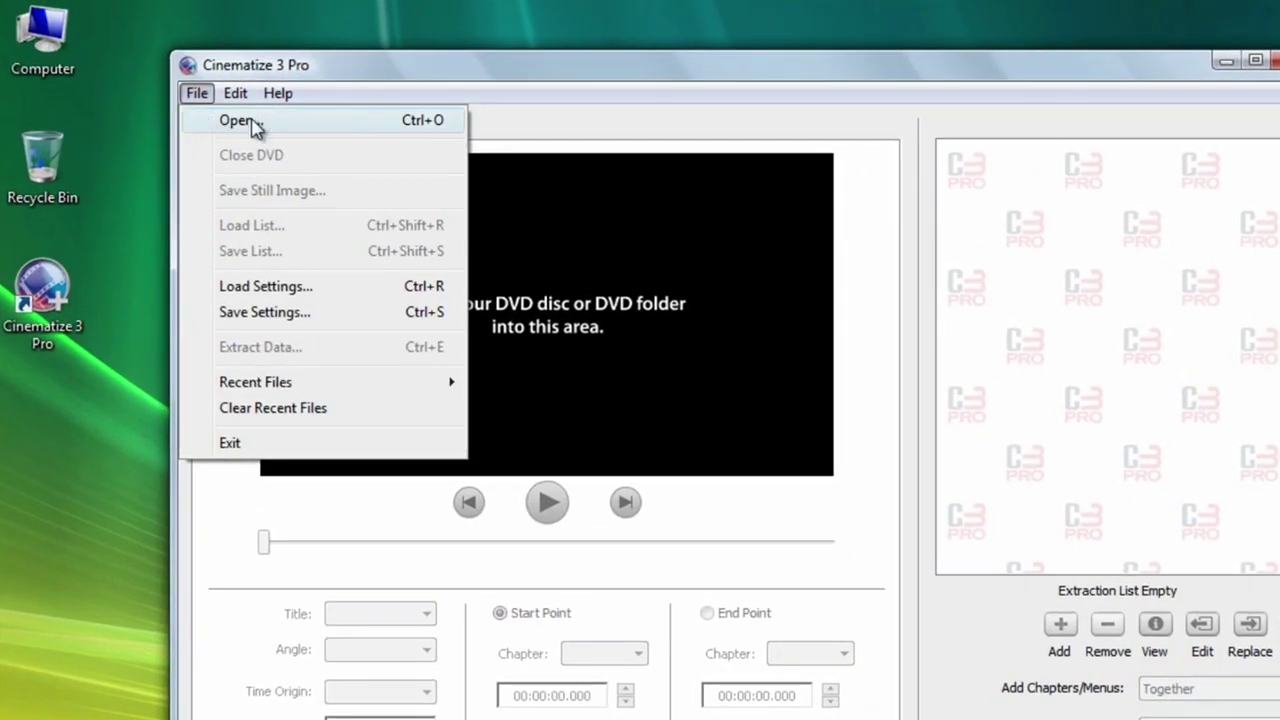
click(242, 121)
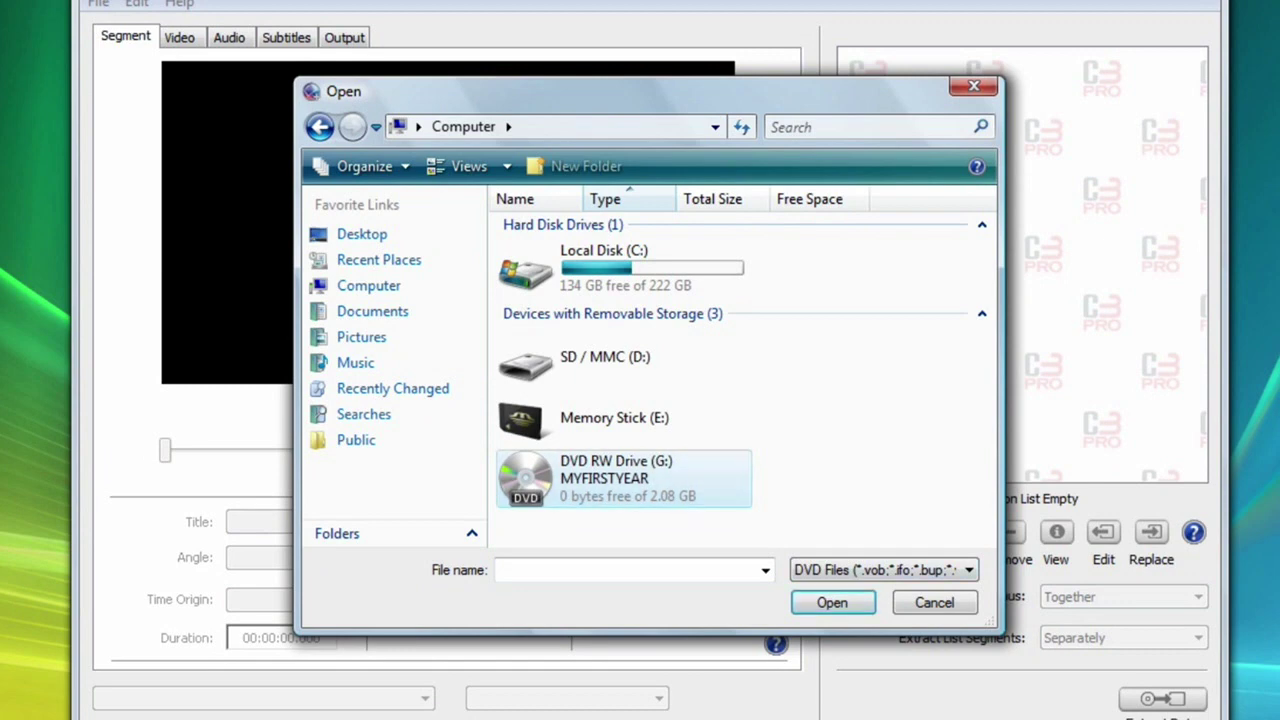
key(Return)
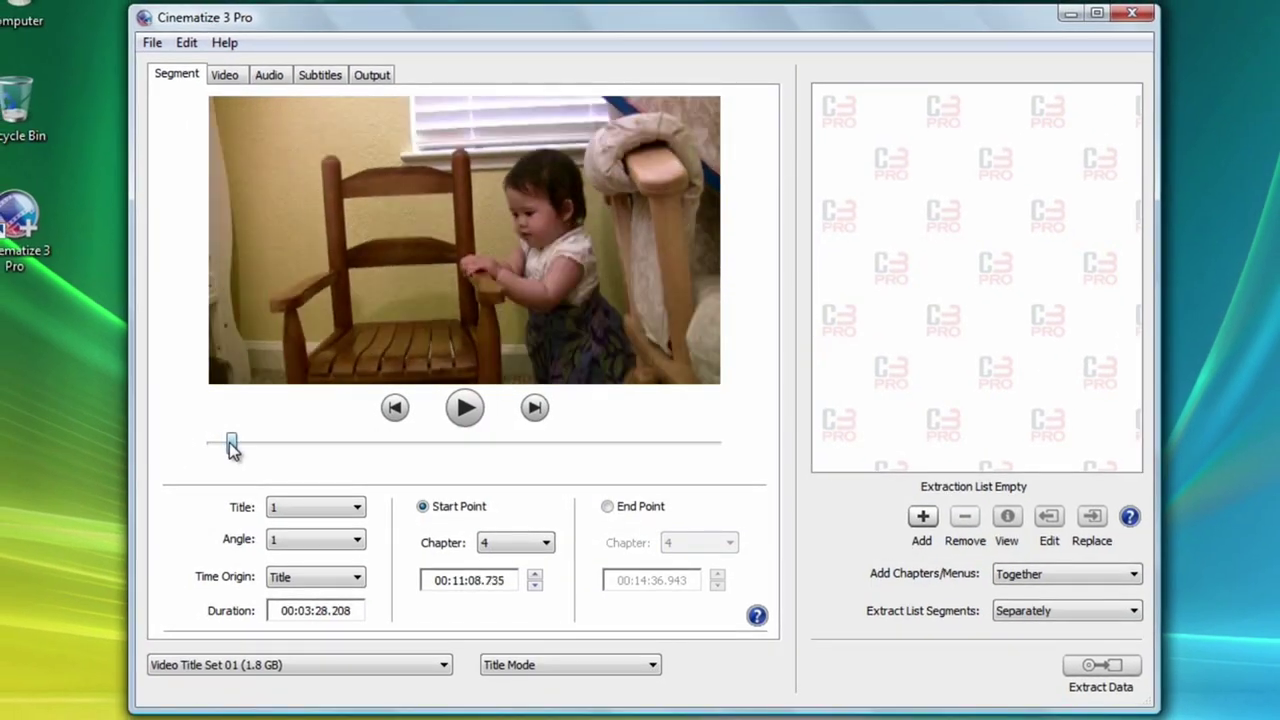
- Preview chapter 4 and mark a clip from 00:11:05.732 to 00:11:26.252 (00:00:20.521)
drag(230, 448, 218, 446)
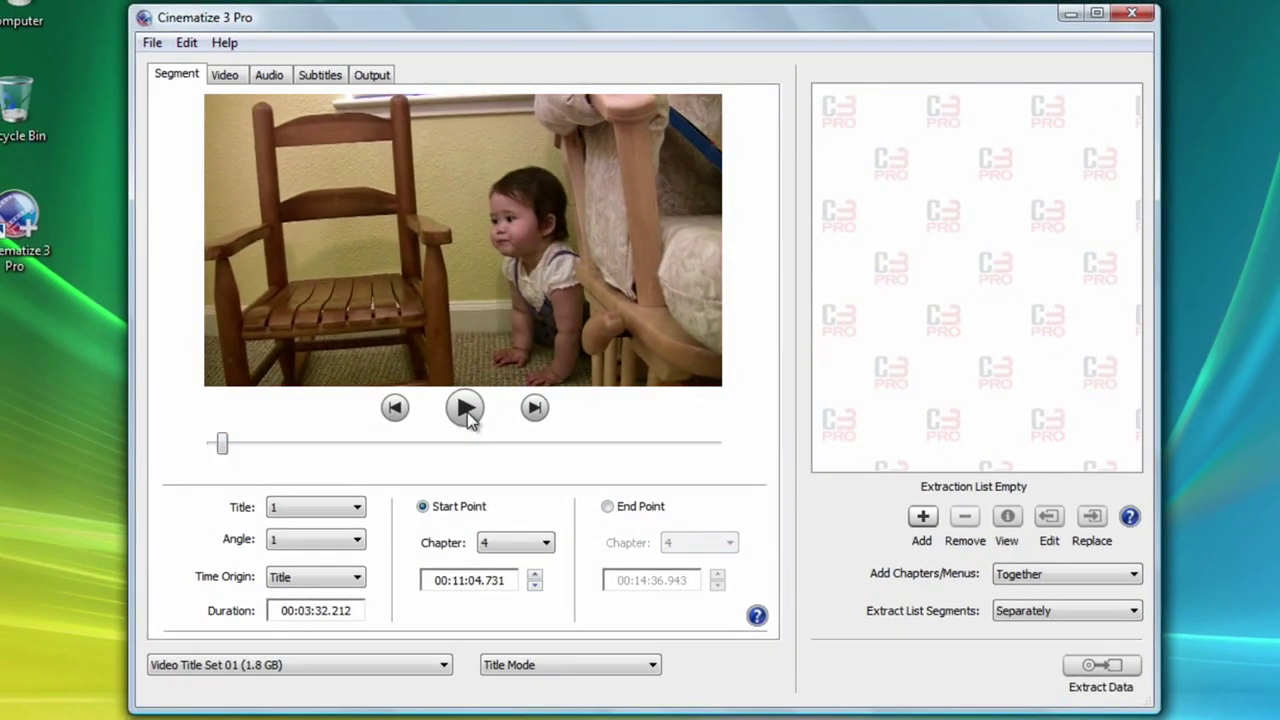
click(465, 408)
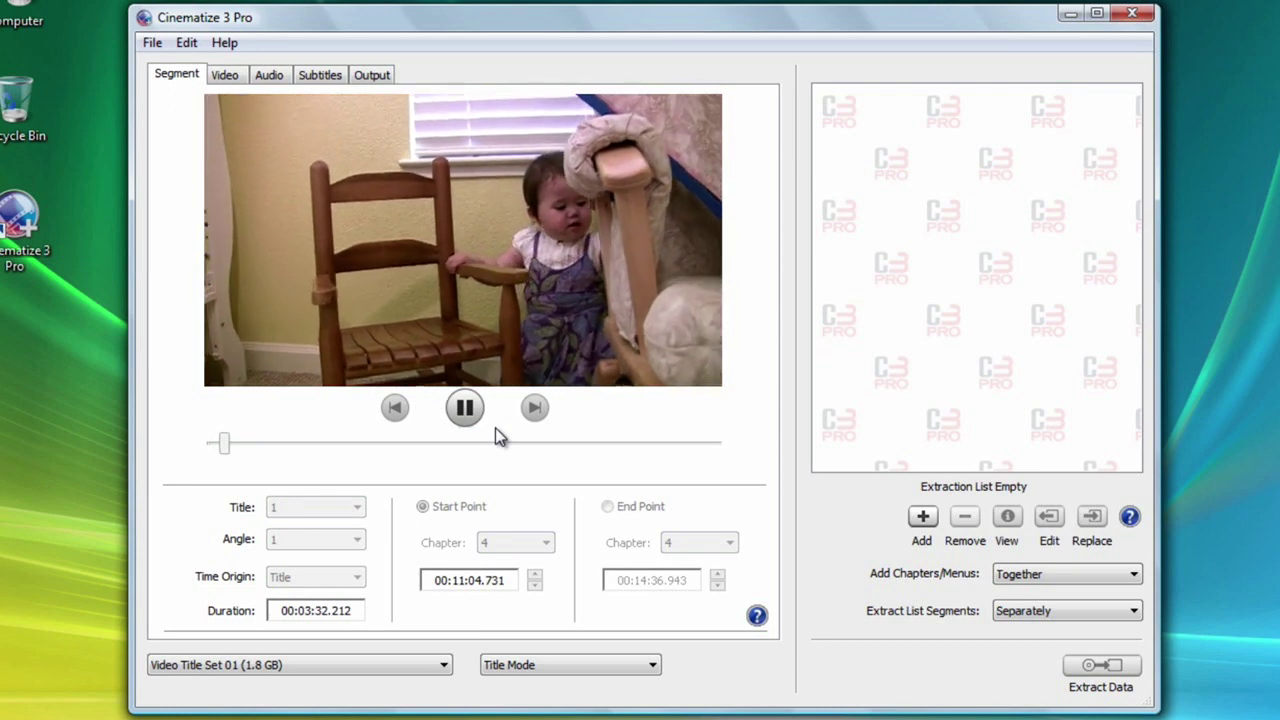
click(222, 446)
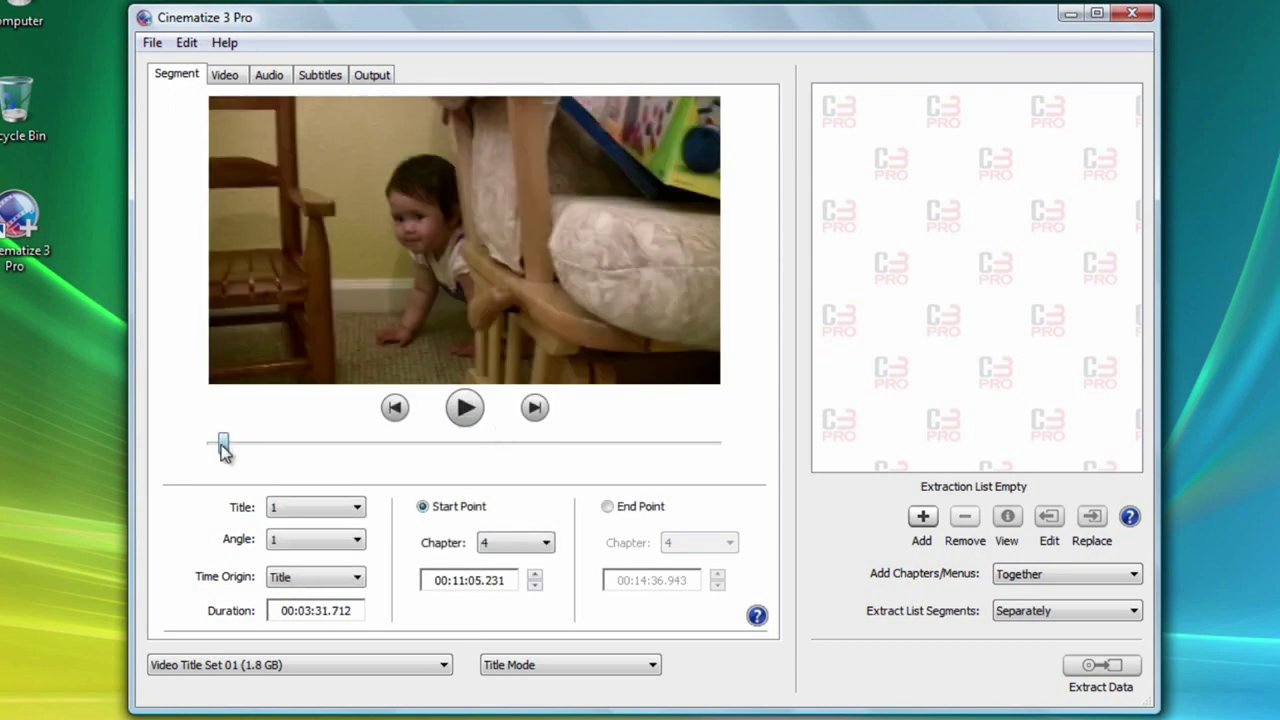
drag(222, 450, 224, 452)
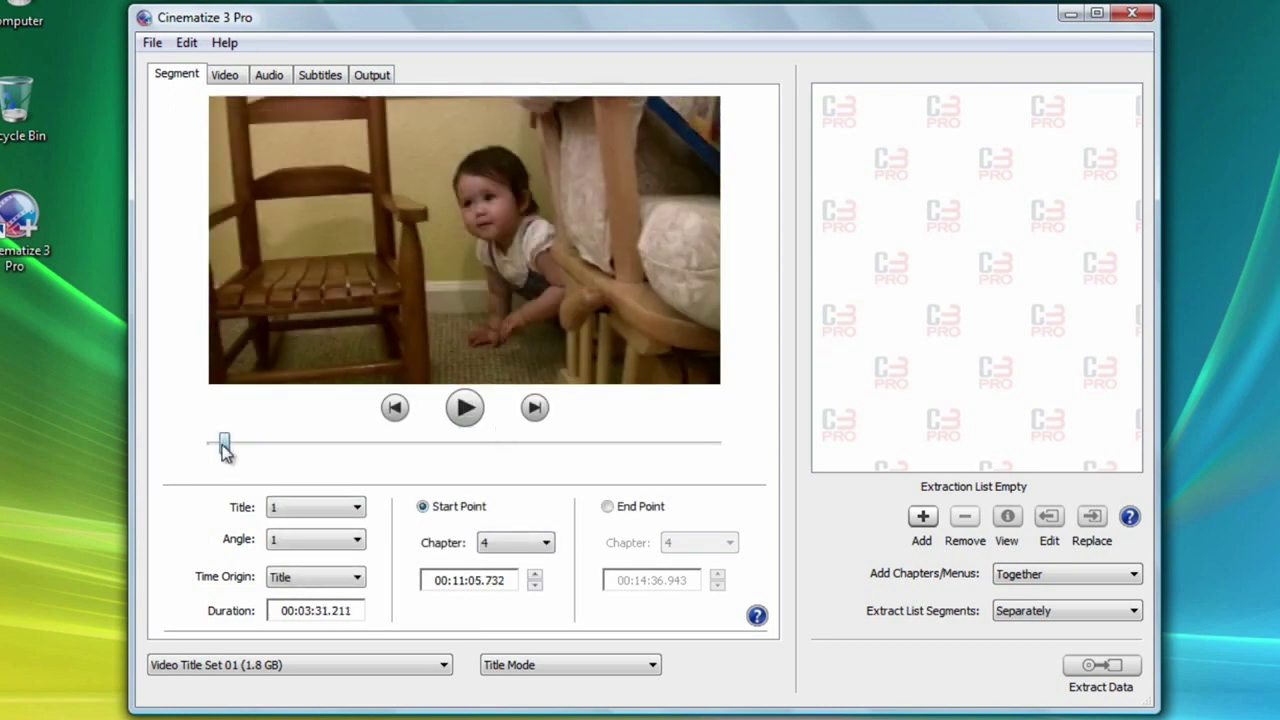
click(609, 506)
drag(714, 446, 271, 447)
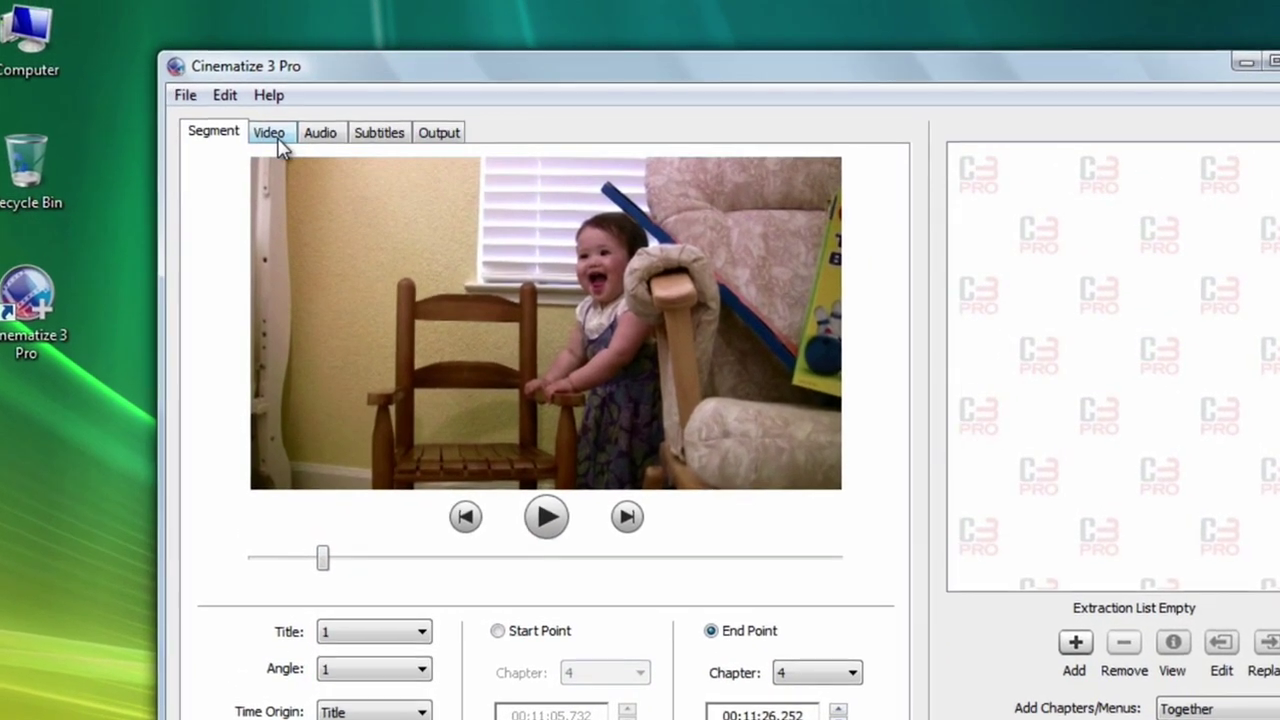
- Look over the video, audio and subtitle settings, returning to the video stream settings
click(230, 78)
click(321, 138)
click(379, 137)
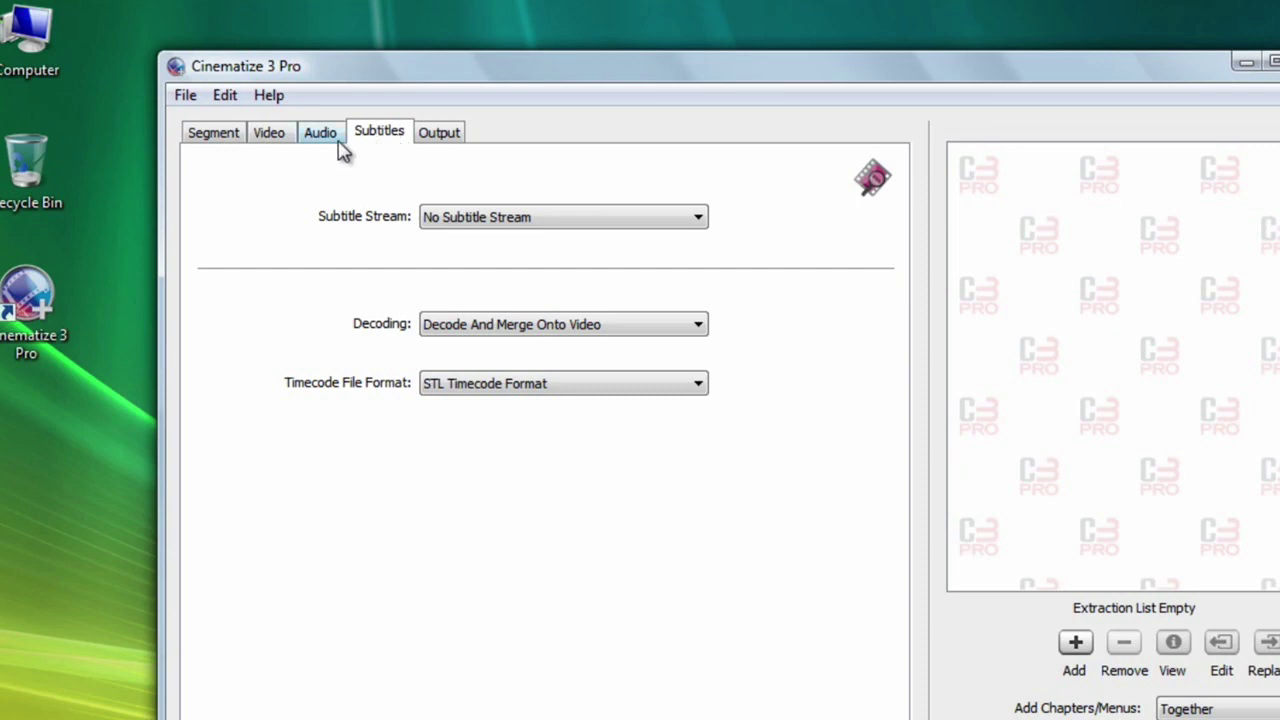
click(284, 144)
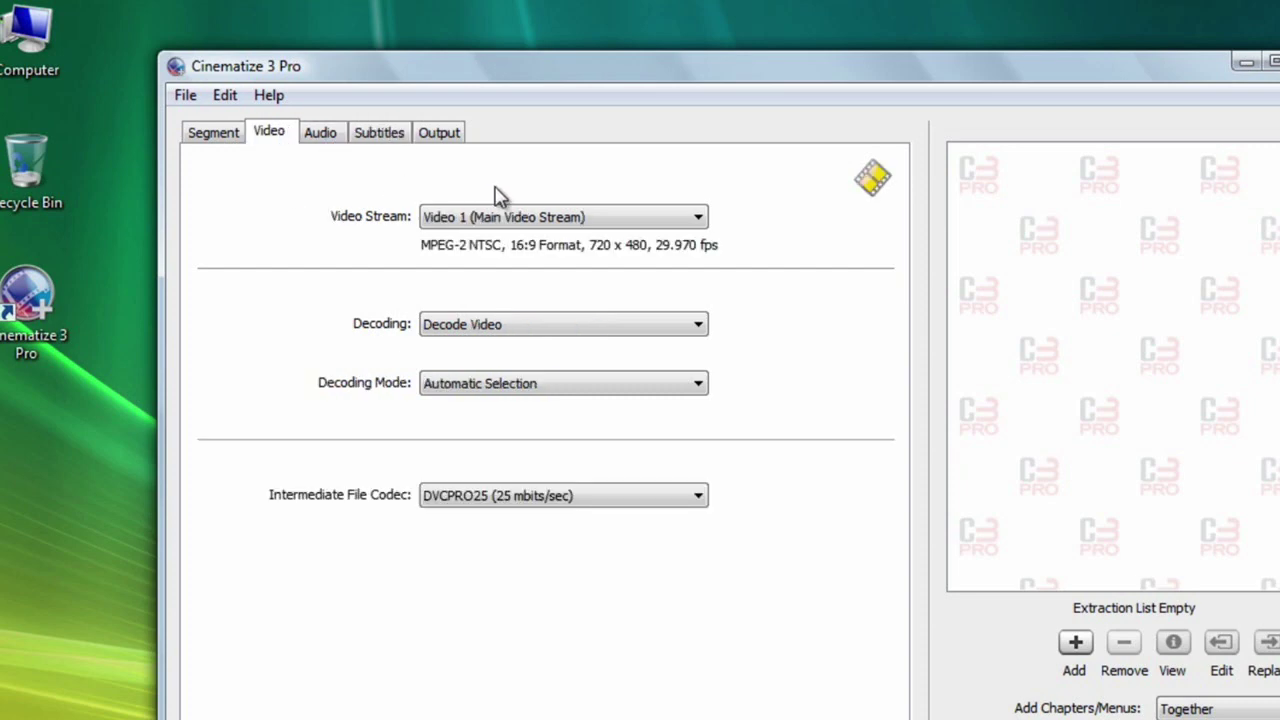
- Keep Video 1, Decode Video, Automatic Selection and DVCPRO25 as the video stream settings
click(700, 220)
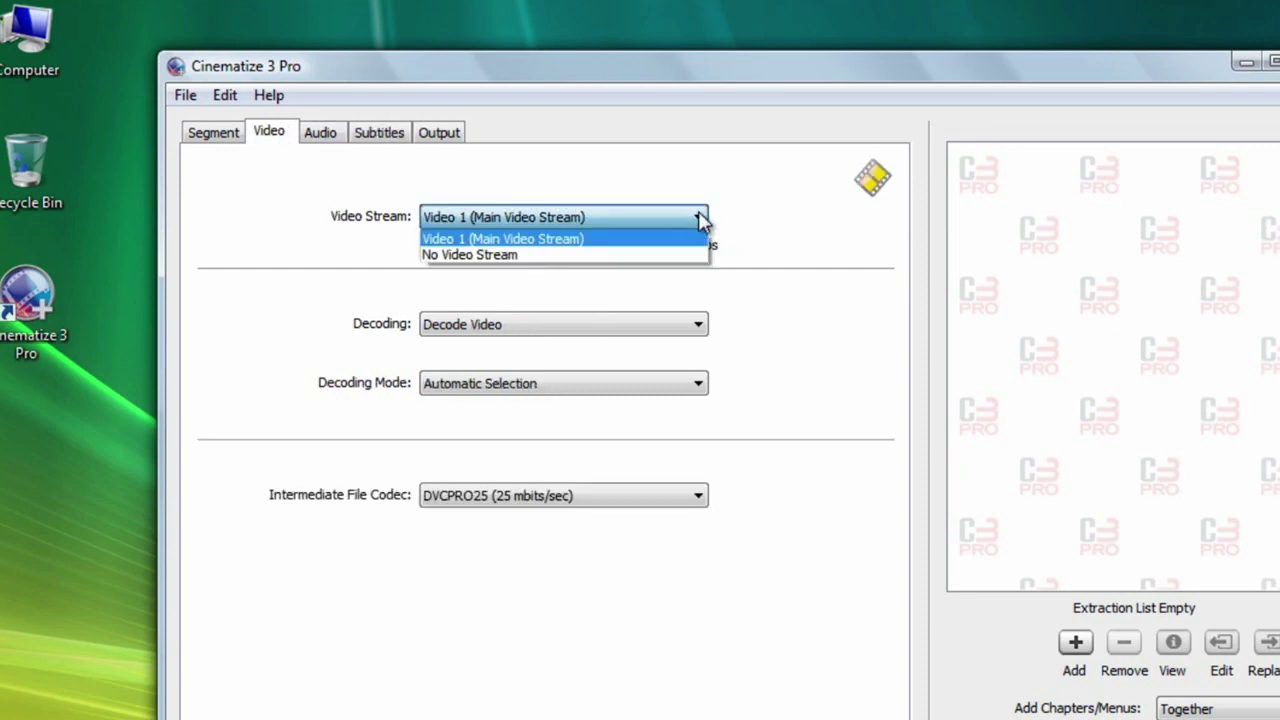
click(702, 238)
click(697, 330)
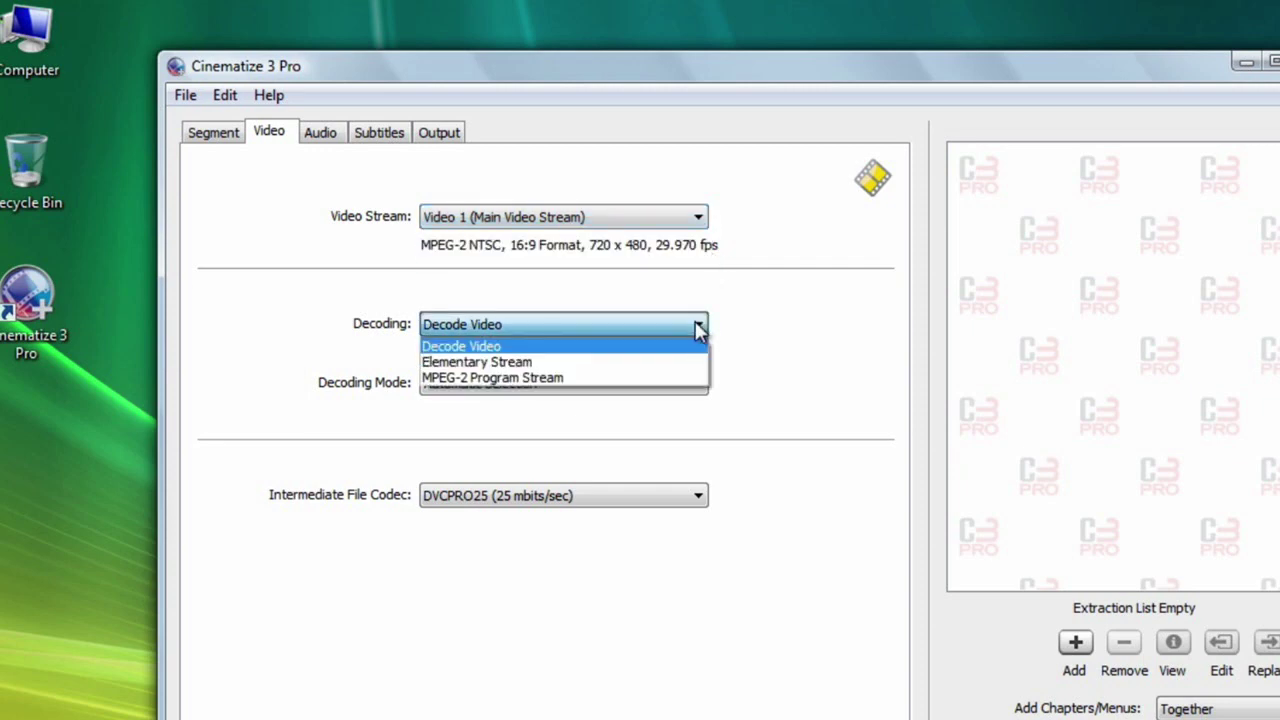
click(698, 332)
click(699, 387)
click(700, 390)
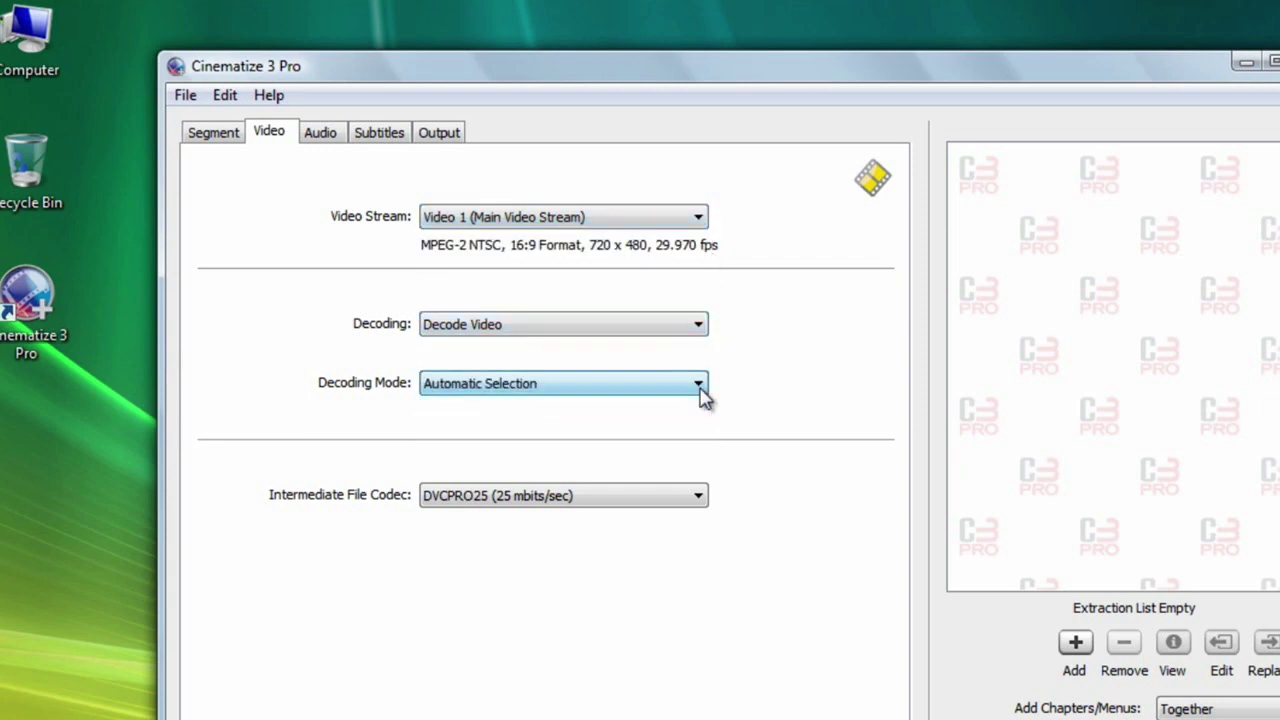
click(699, 494)
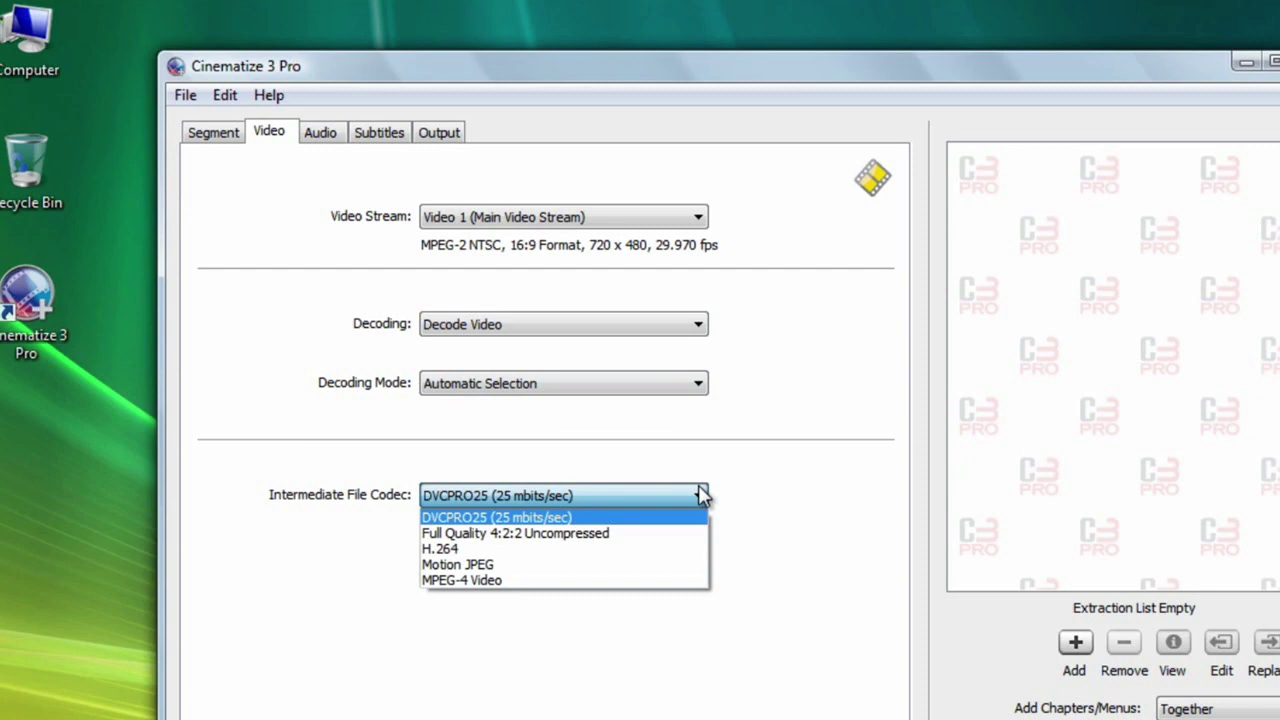
click(703, 495)
click(341, 132)
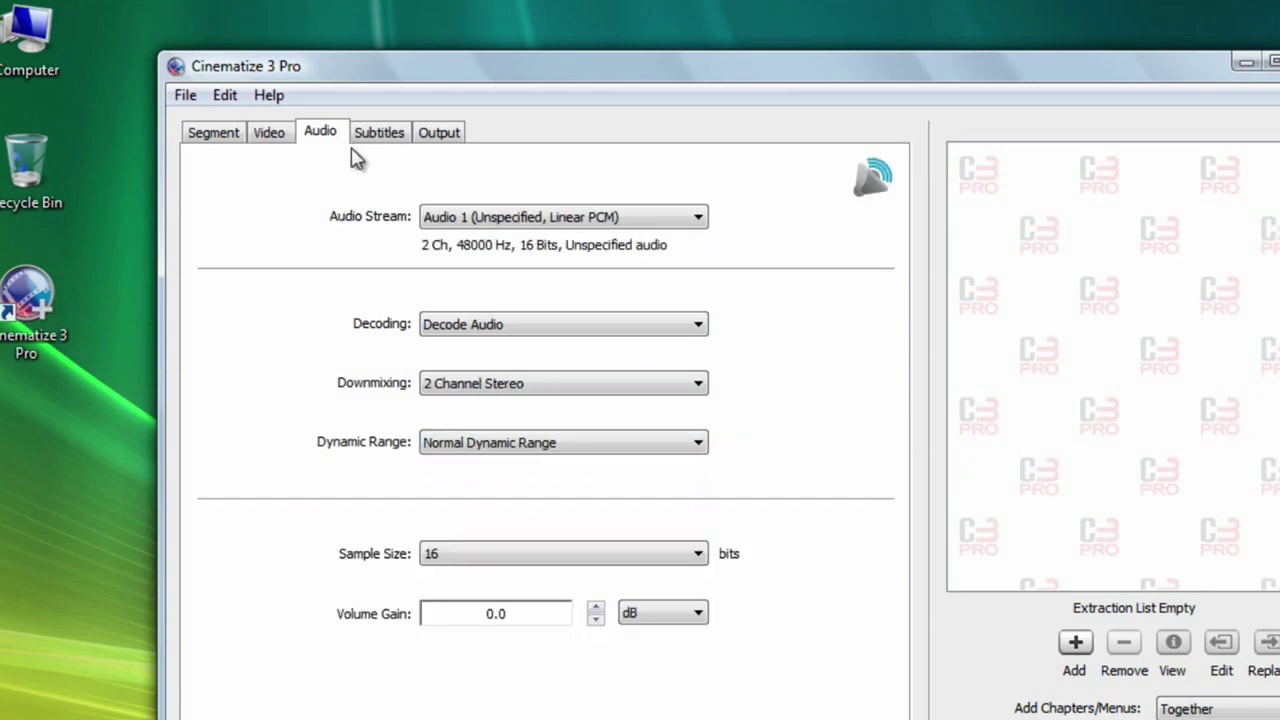
click(697, 217)
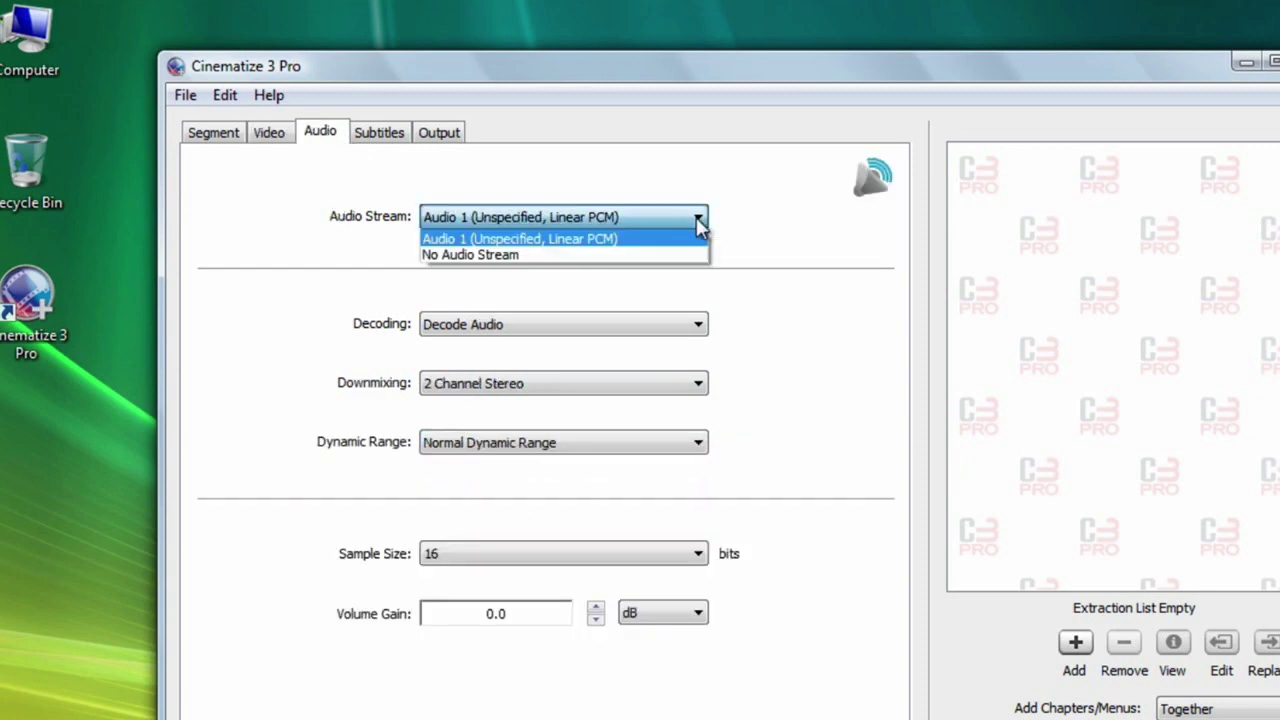
click(698, 222)
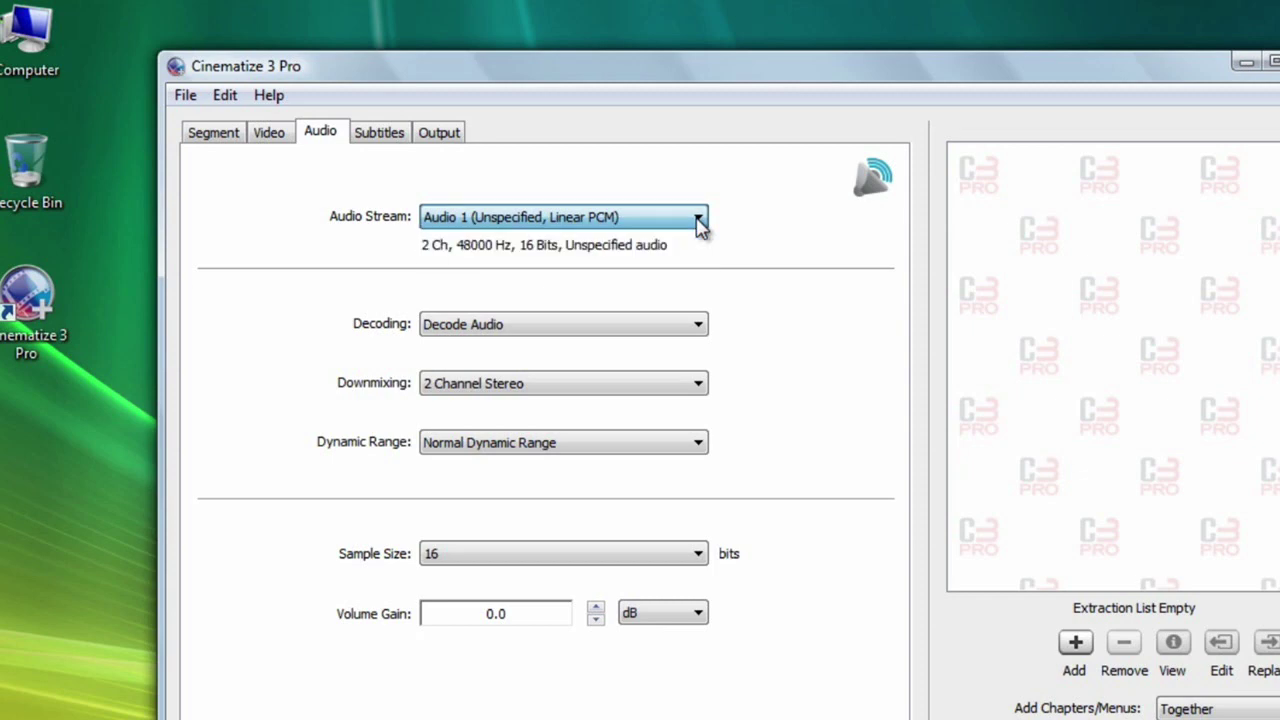
click(700, 330)
click(698, 324)
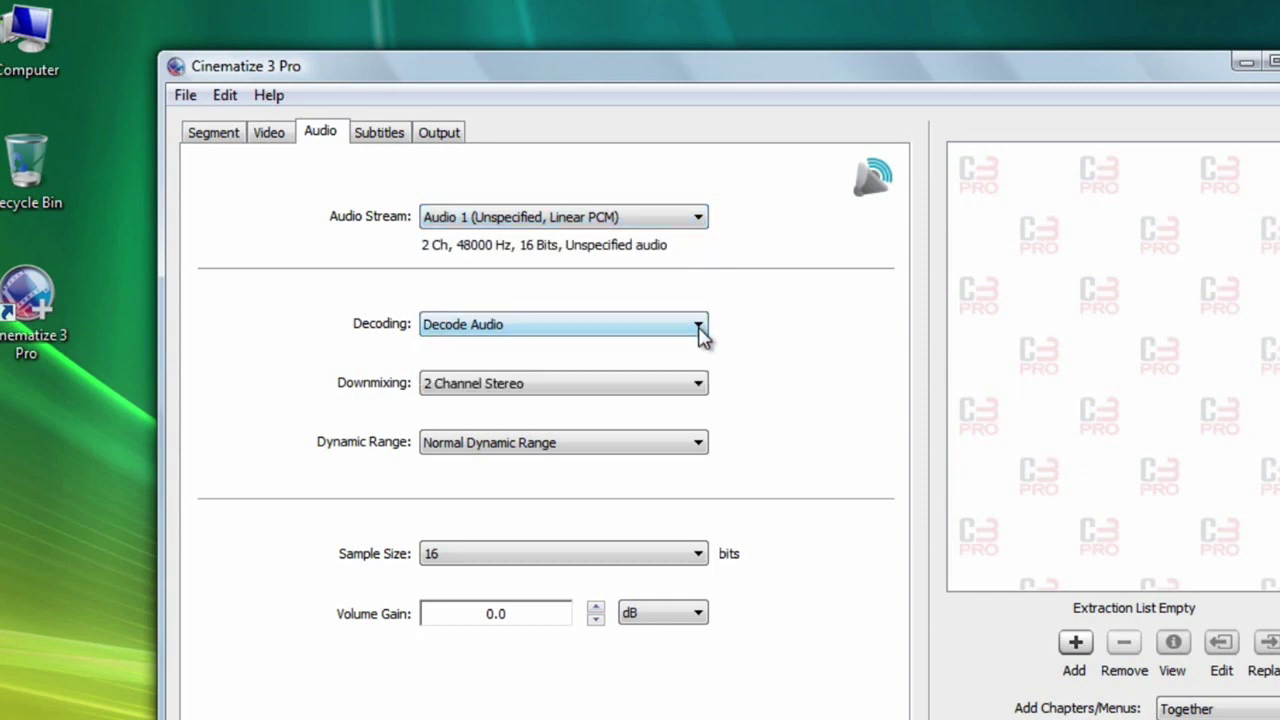
click(702, 386)
click(702, 388)
click(699, 442)
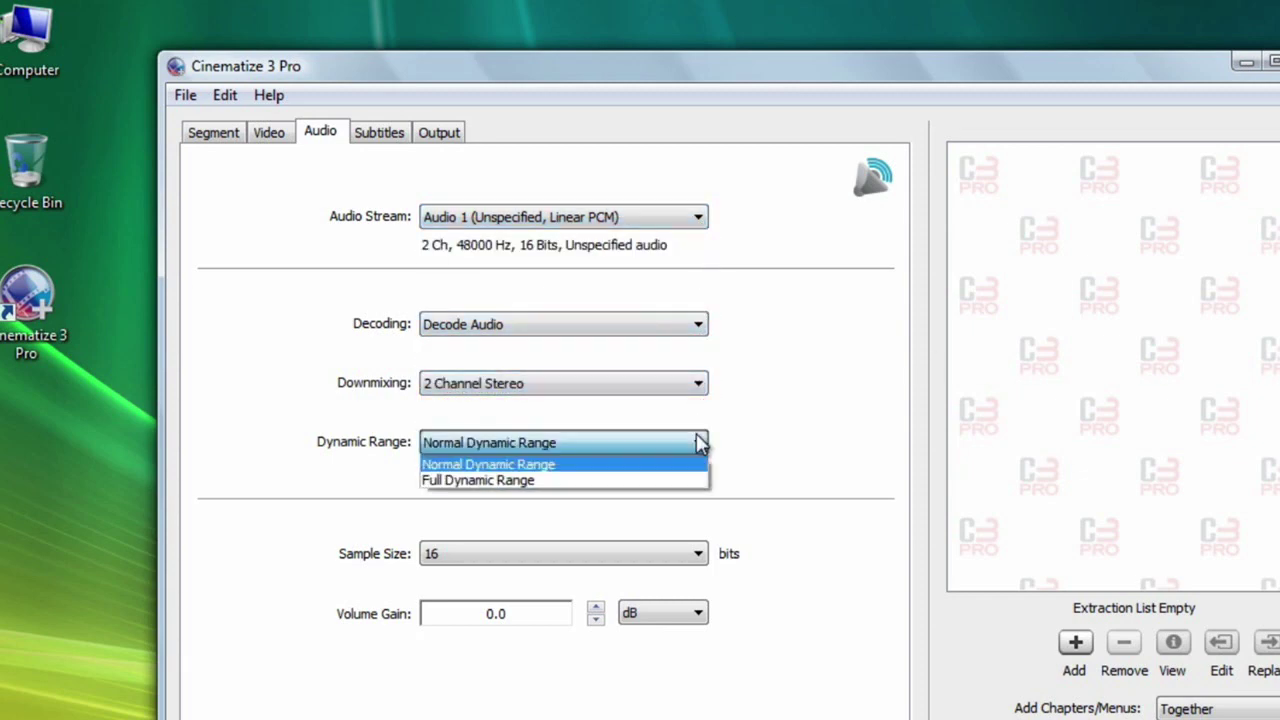
click(698, 442)
click(702, 554)
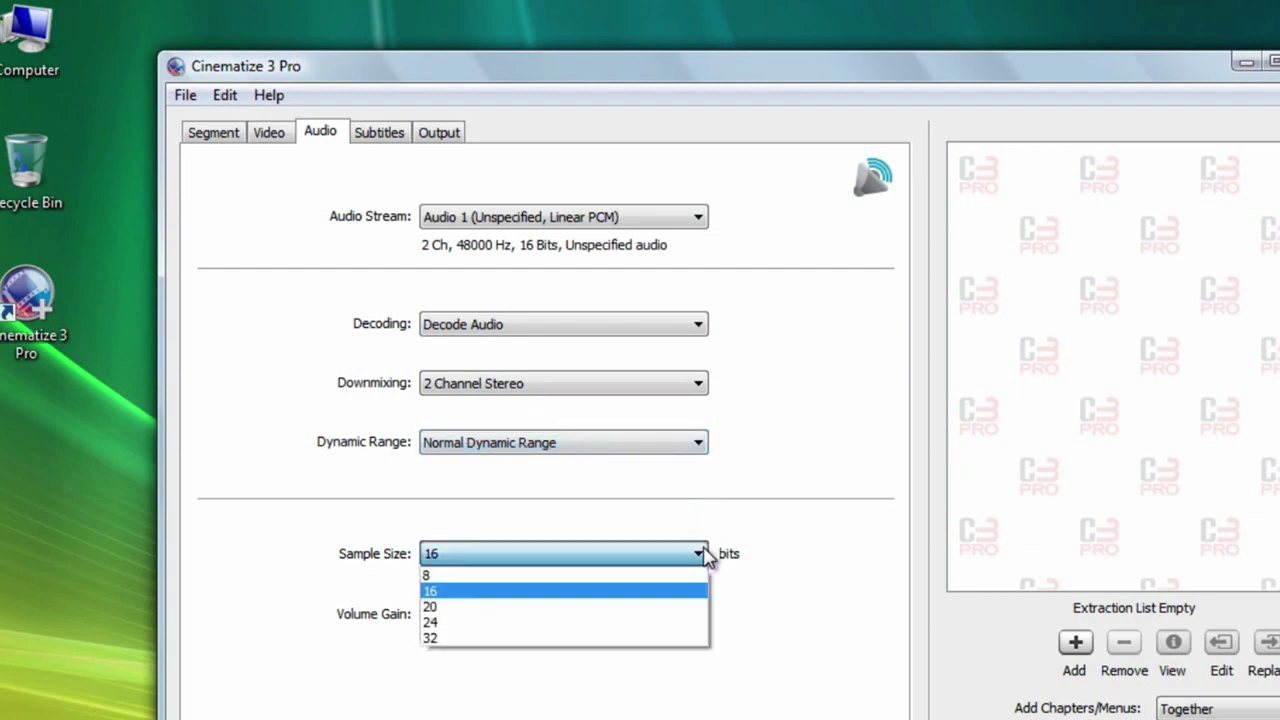
click(704, 555)
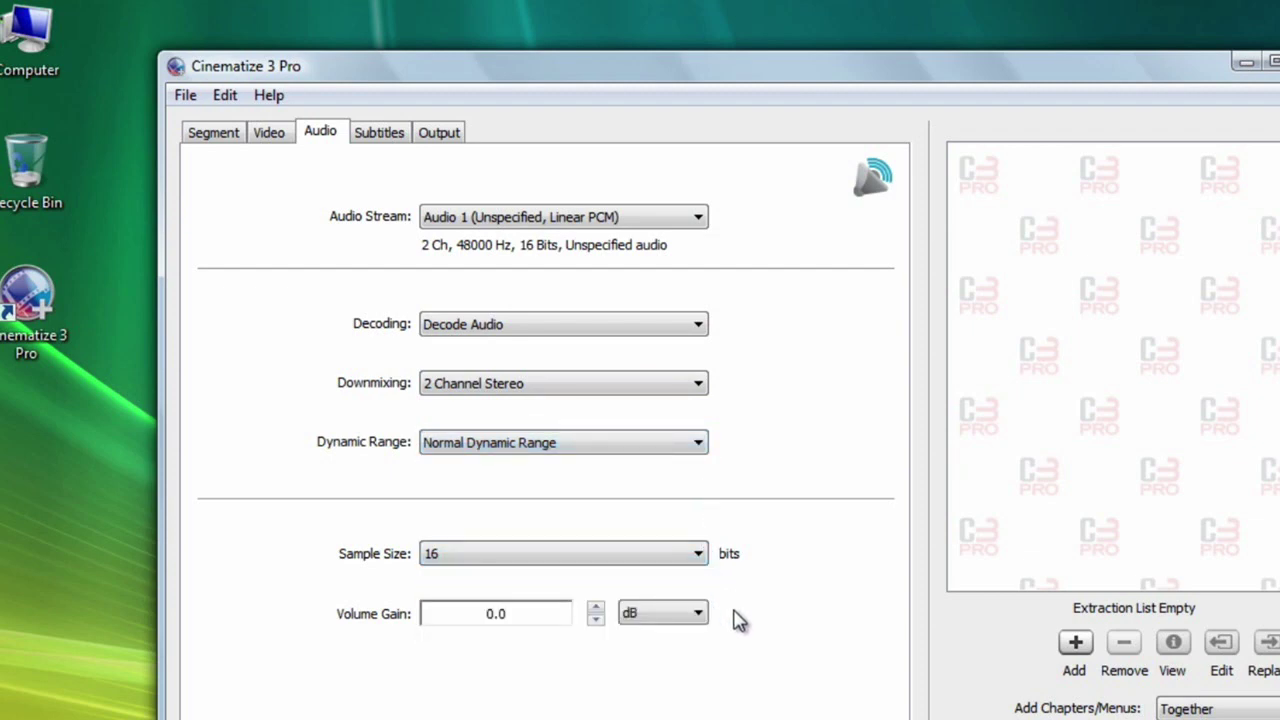
- Keep No Subtitle Stream, Decode And Merge Onto Video and STL Timecode Format for subtitles
click(398, 141)
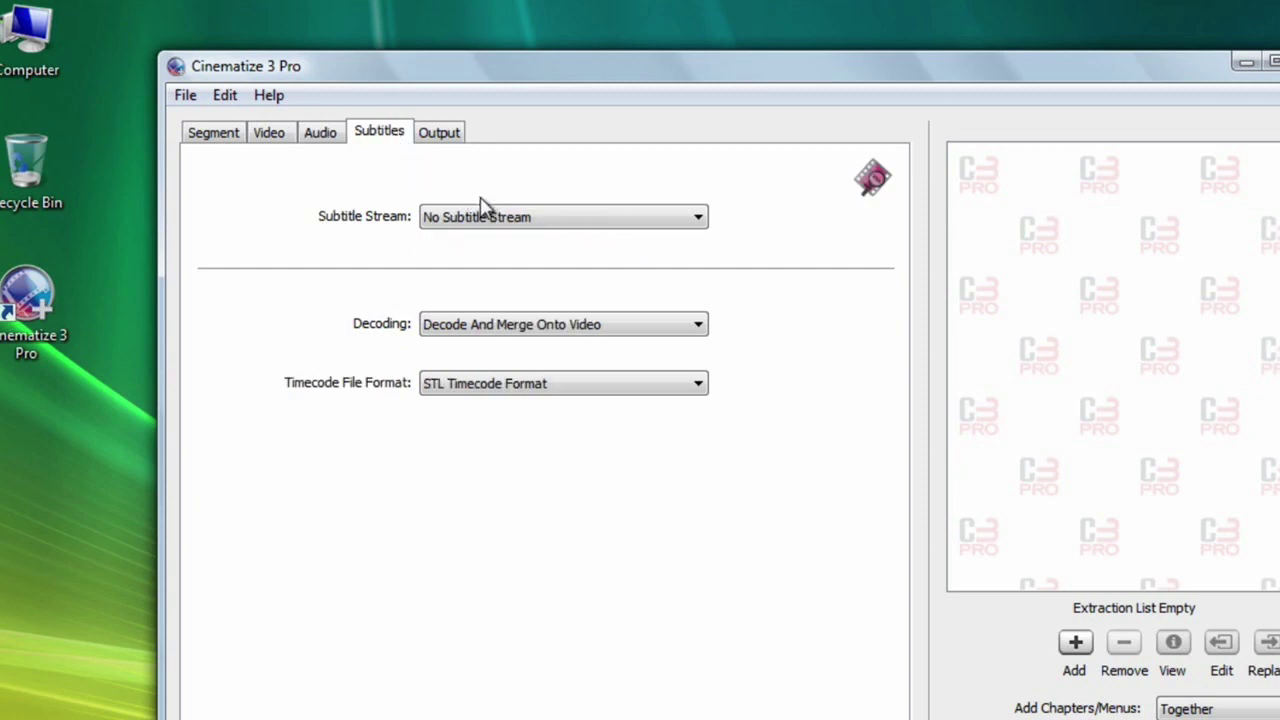
click(698, 219)
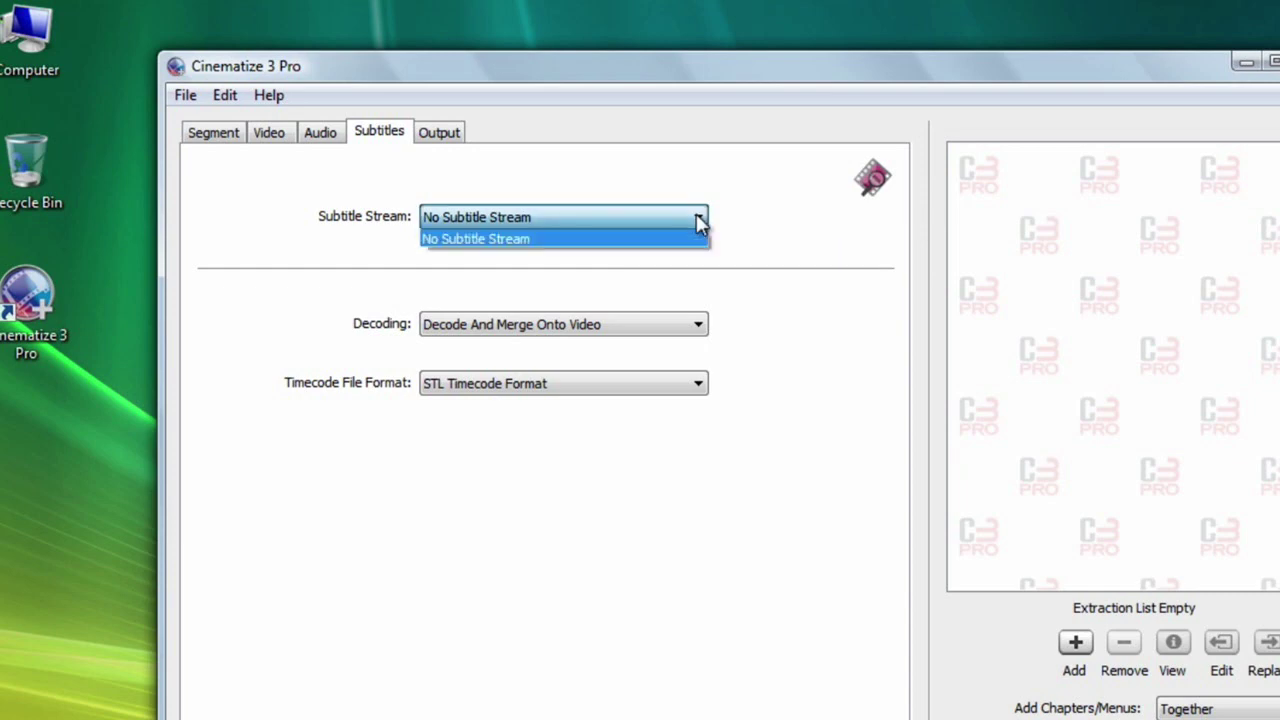
click(698, 219)
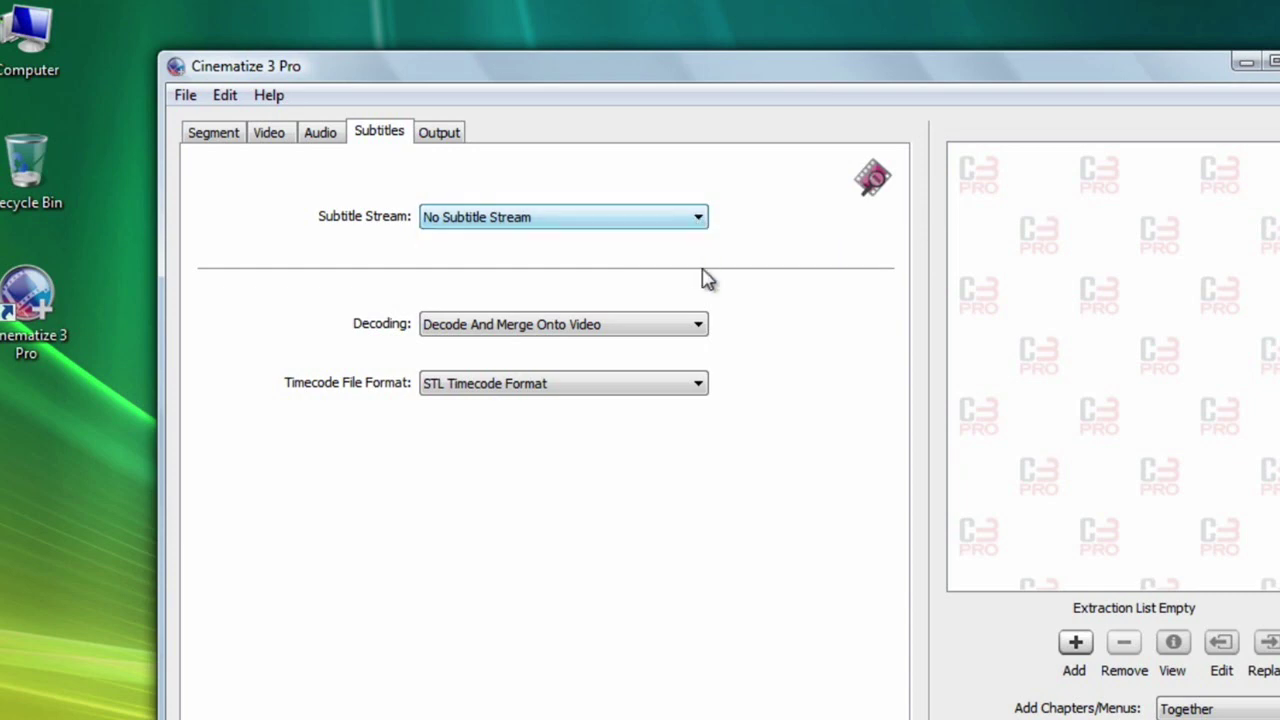
click(698, 326)
click(697, 326)
click(697, 386)
click(697, 390)
- Review output types and formats, trying TV Display or Presentation with MPEG-4 Movie
click(440, 133)
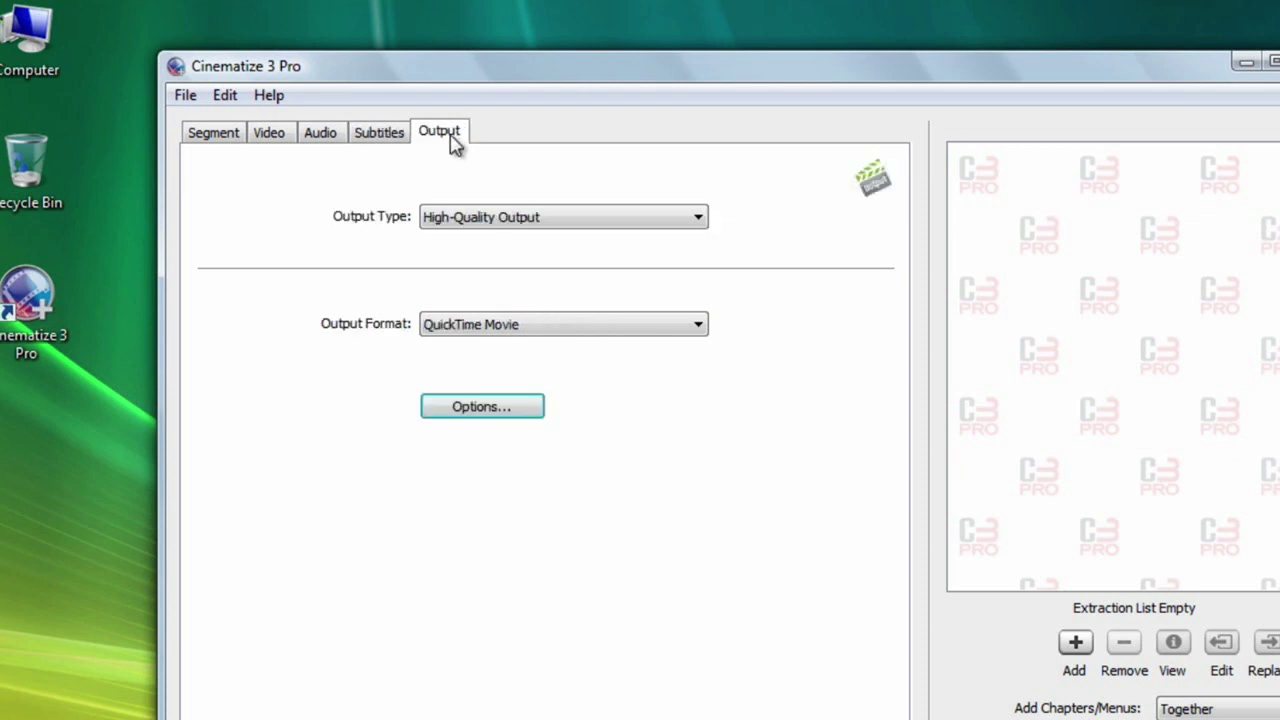
click(698, 218)
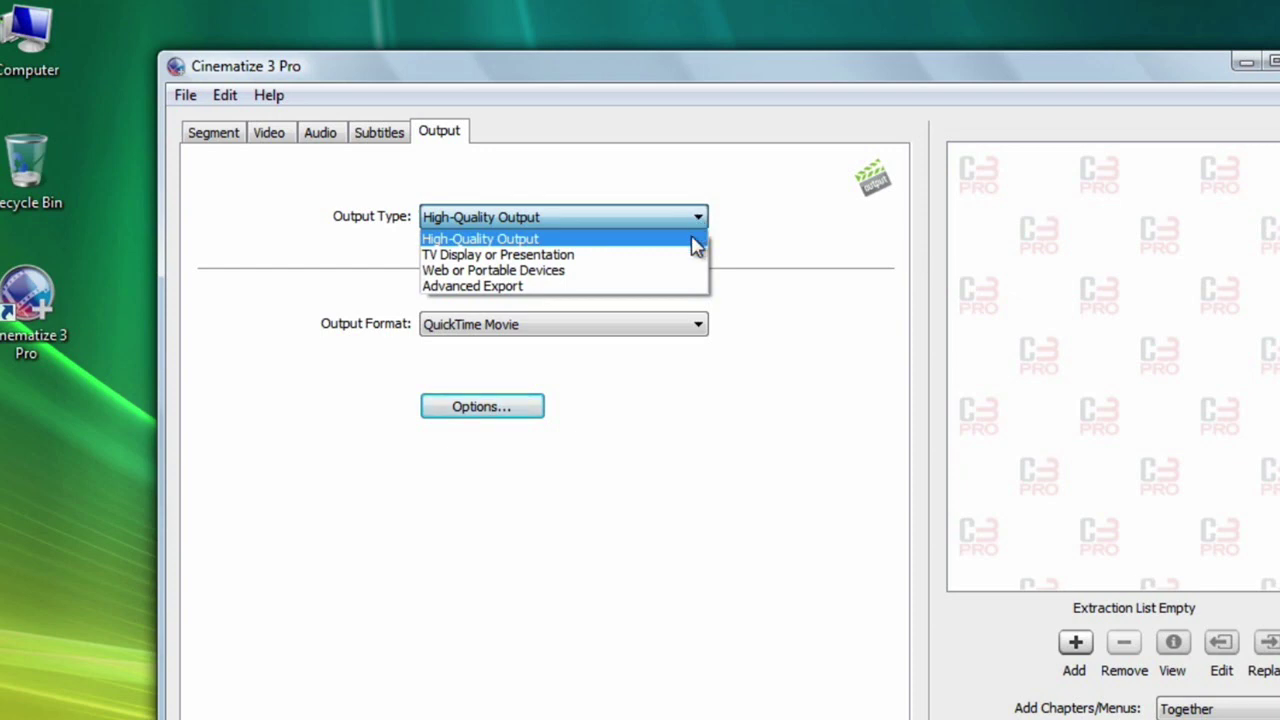
click(691, 242)
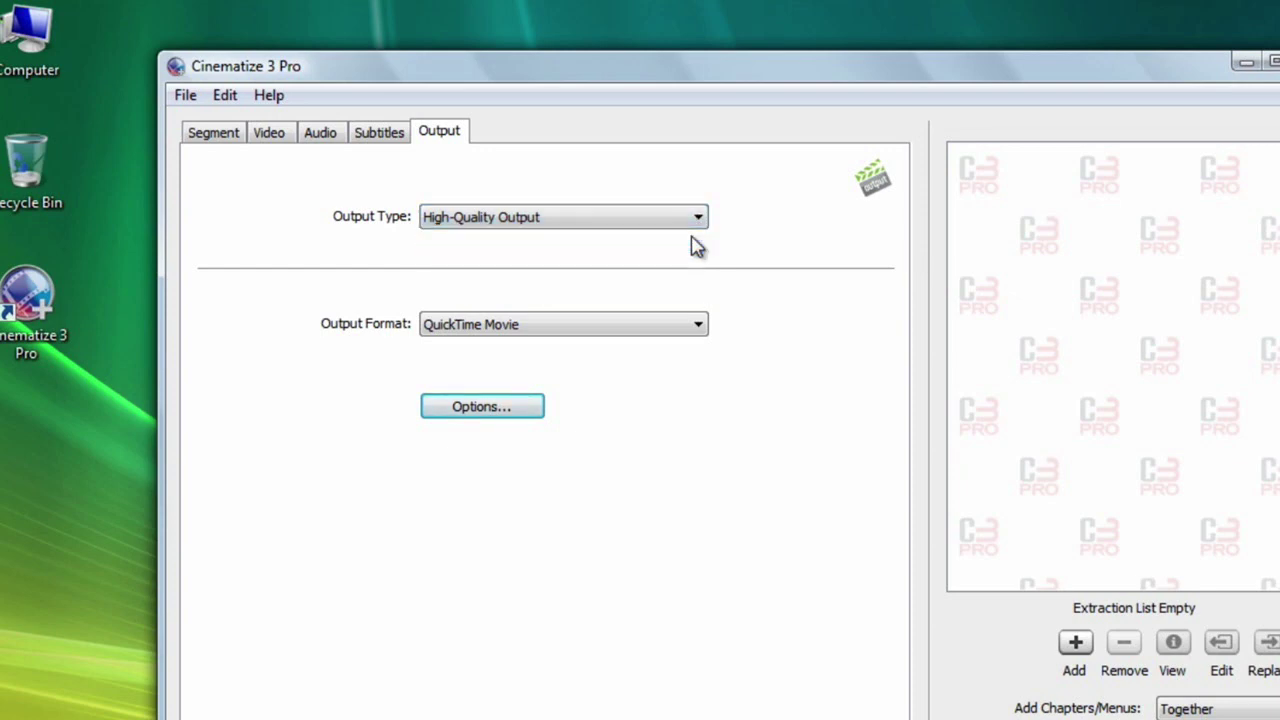
click(698, 324)
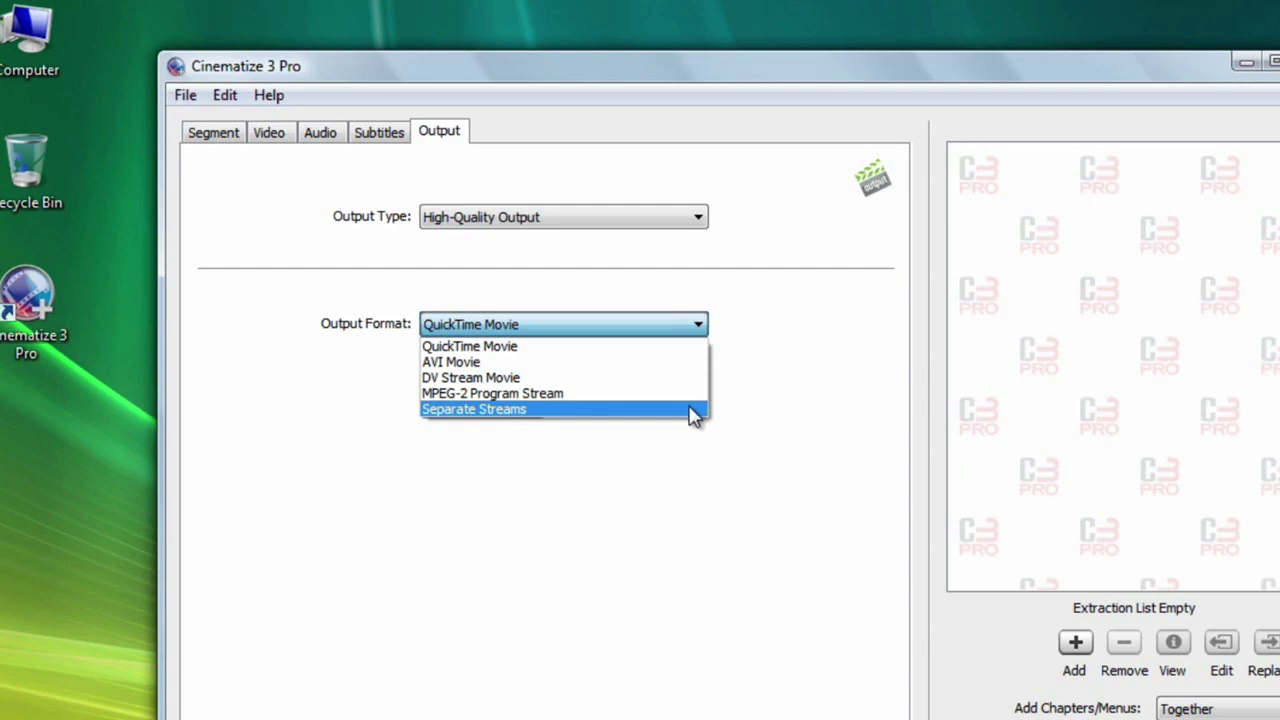
click(699, 324)
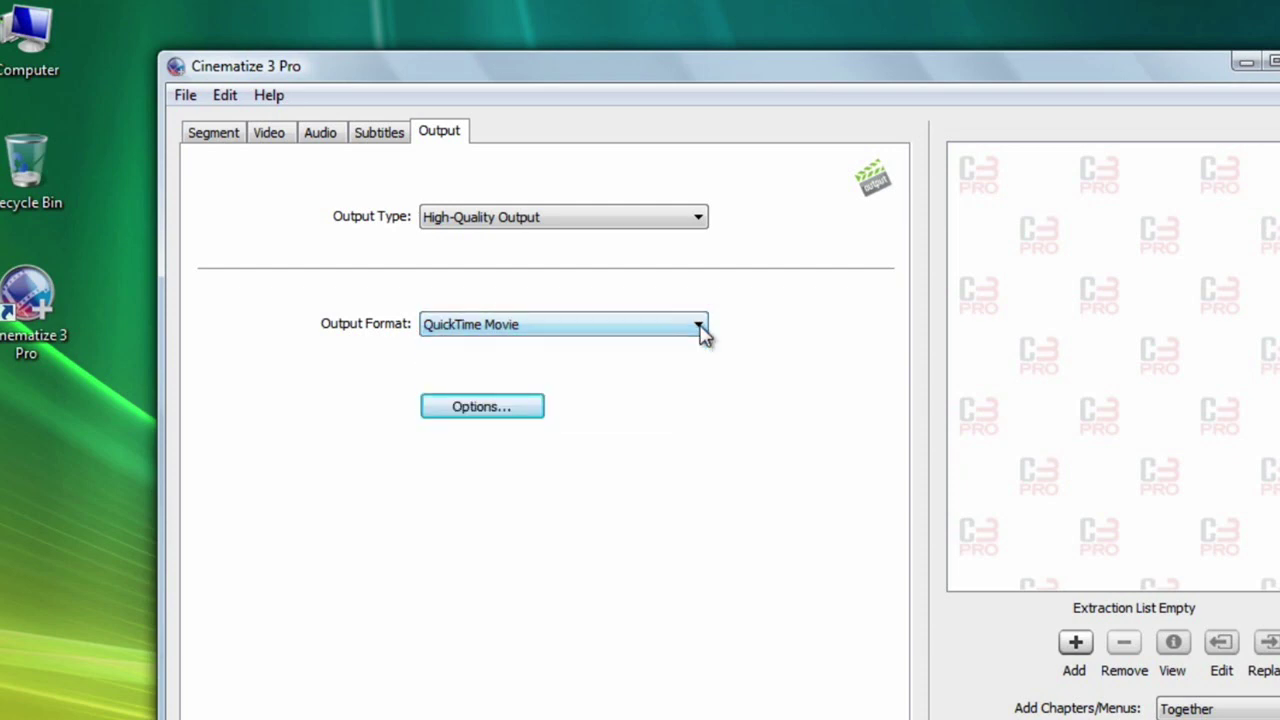
click(699, 217)
click(696, 254)
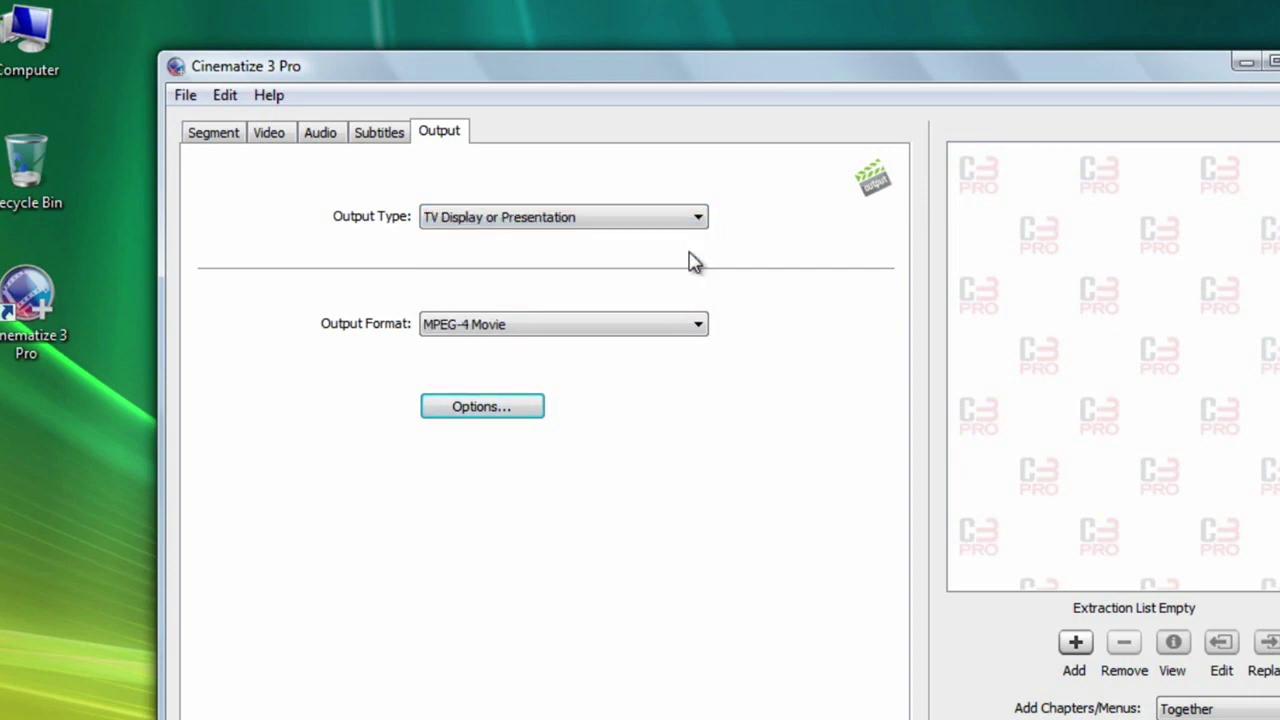
click(700, 326)
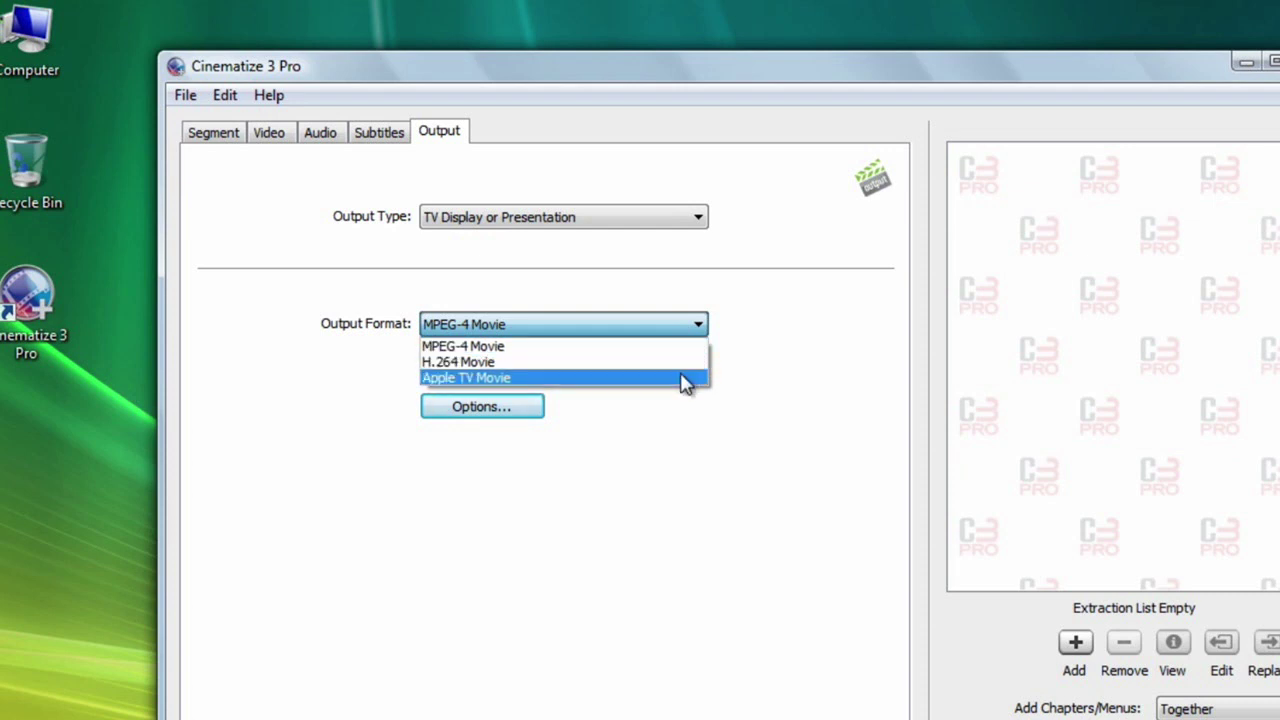
click(701, 330)
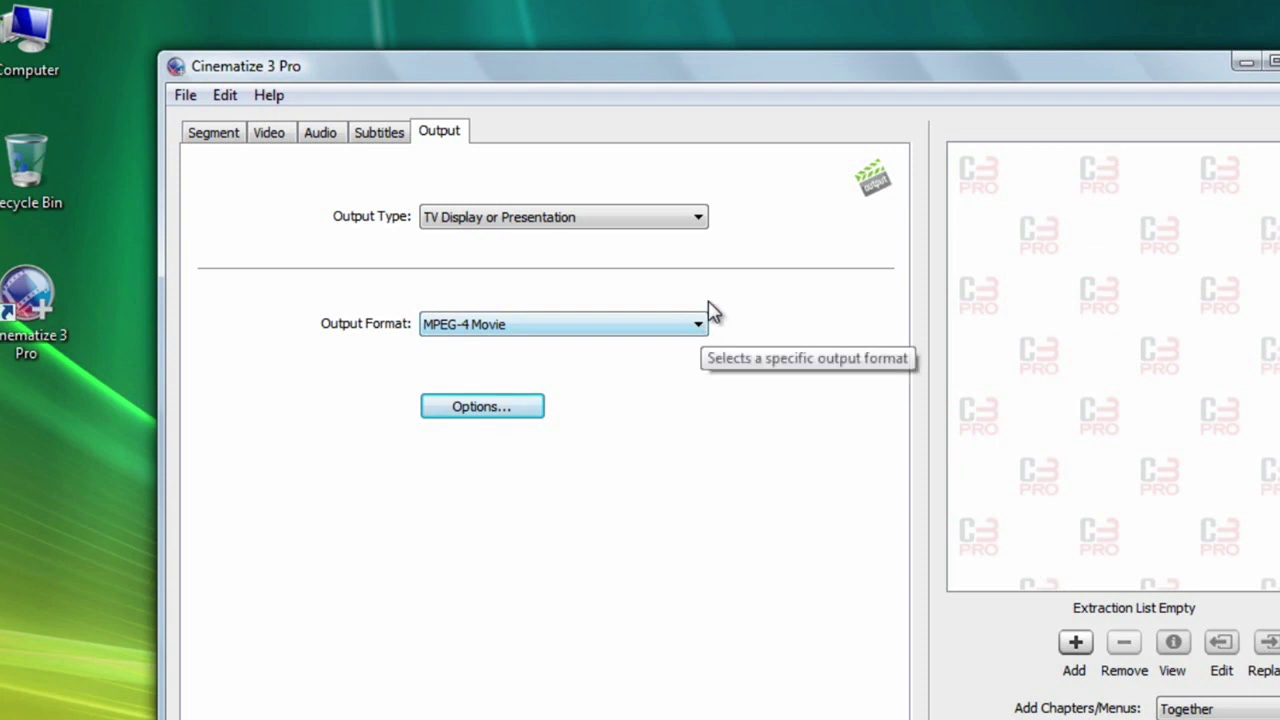
- Switch the output type to Web or Portable Devices, keeping MPEG-4 Movie as format
click(699, 222)
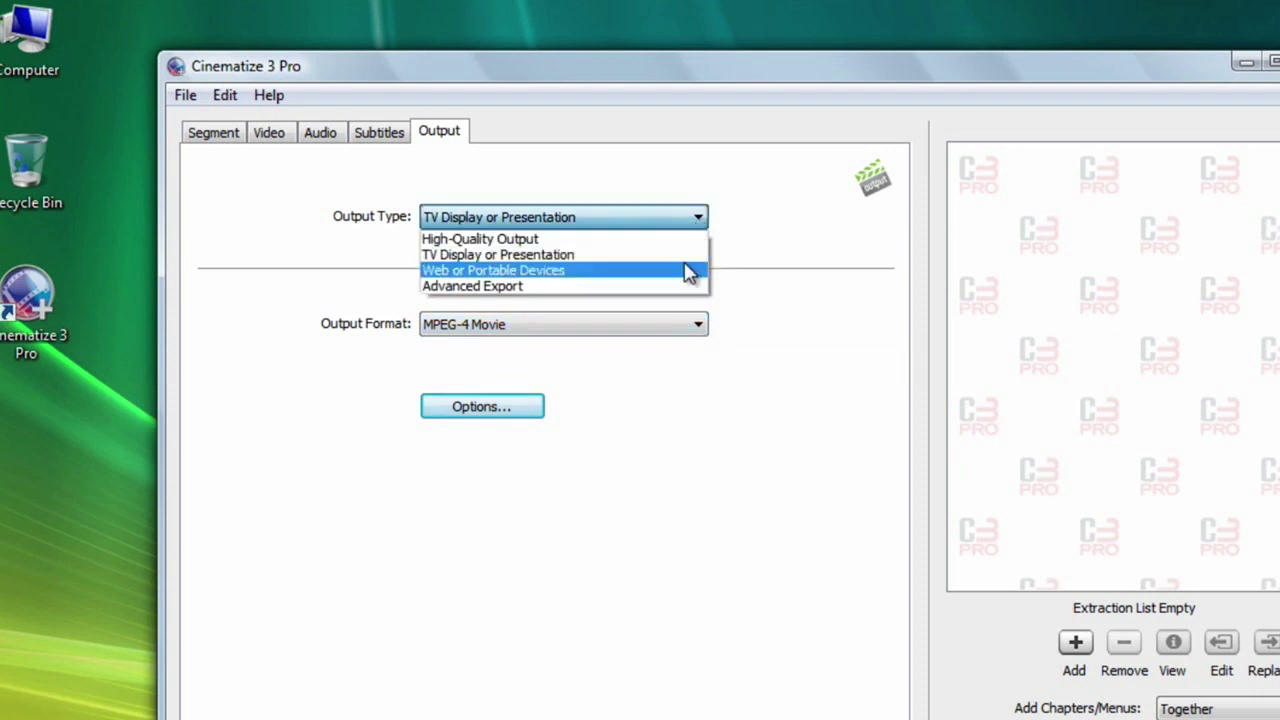
click(686, 271)
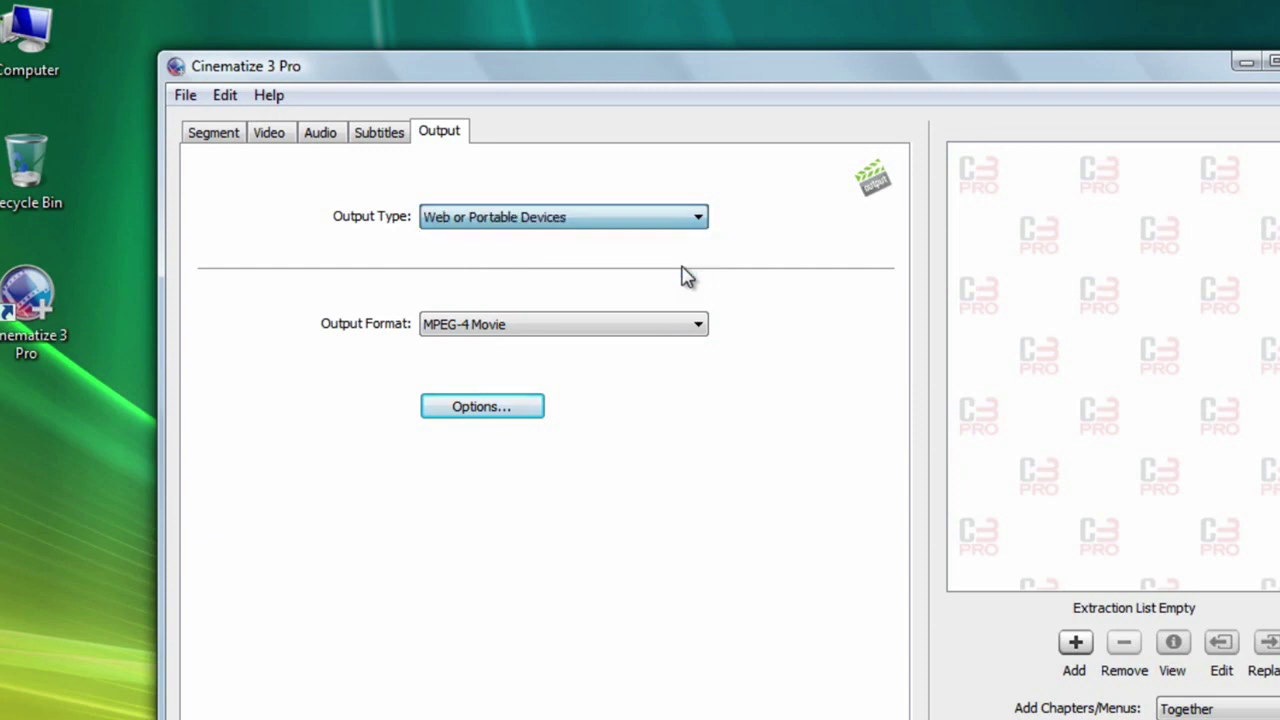
click(696, 326)
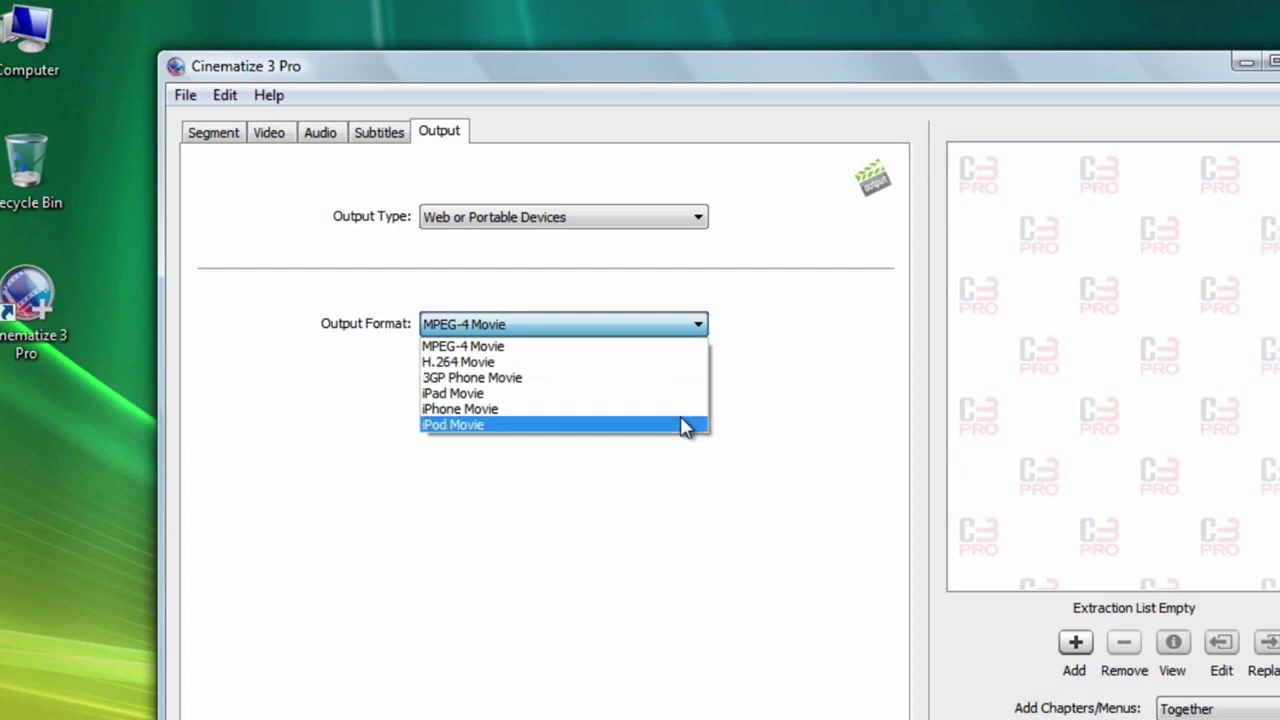
click(700, 330)
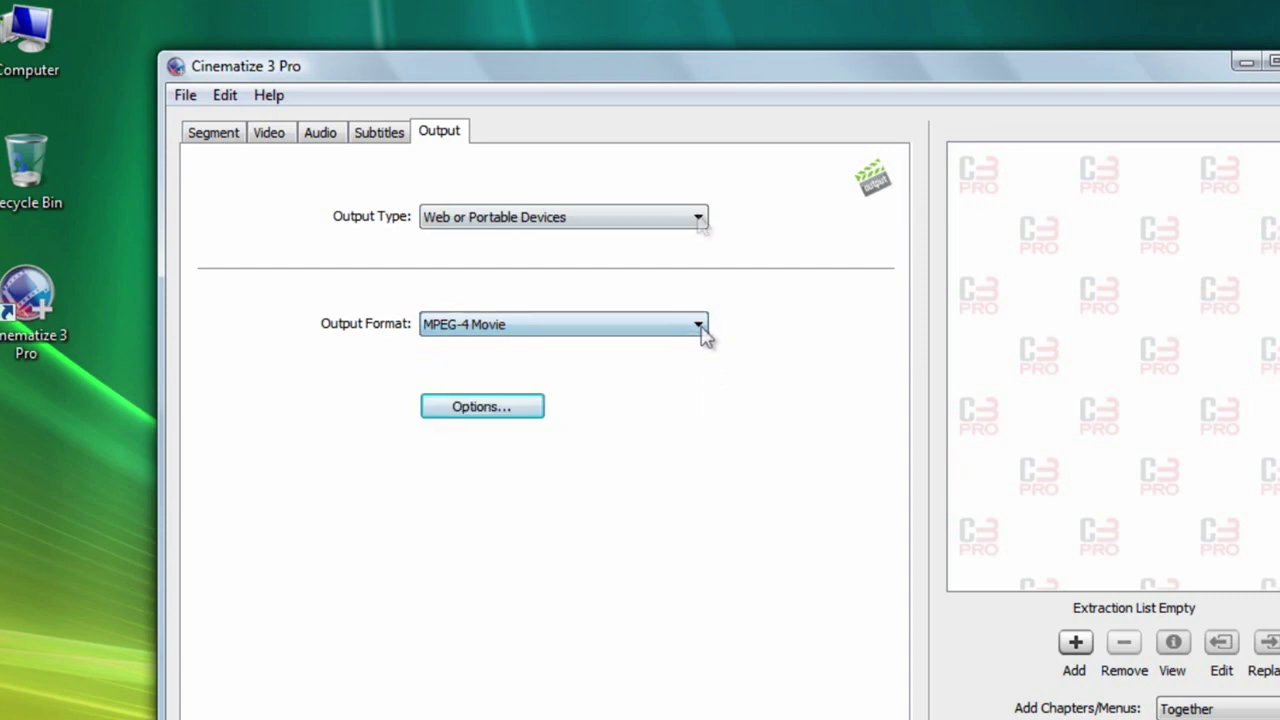
click(698, 217)
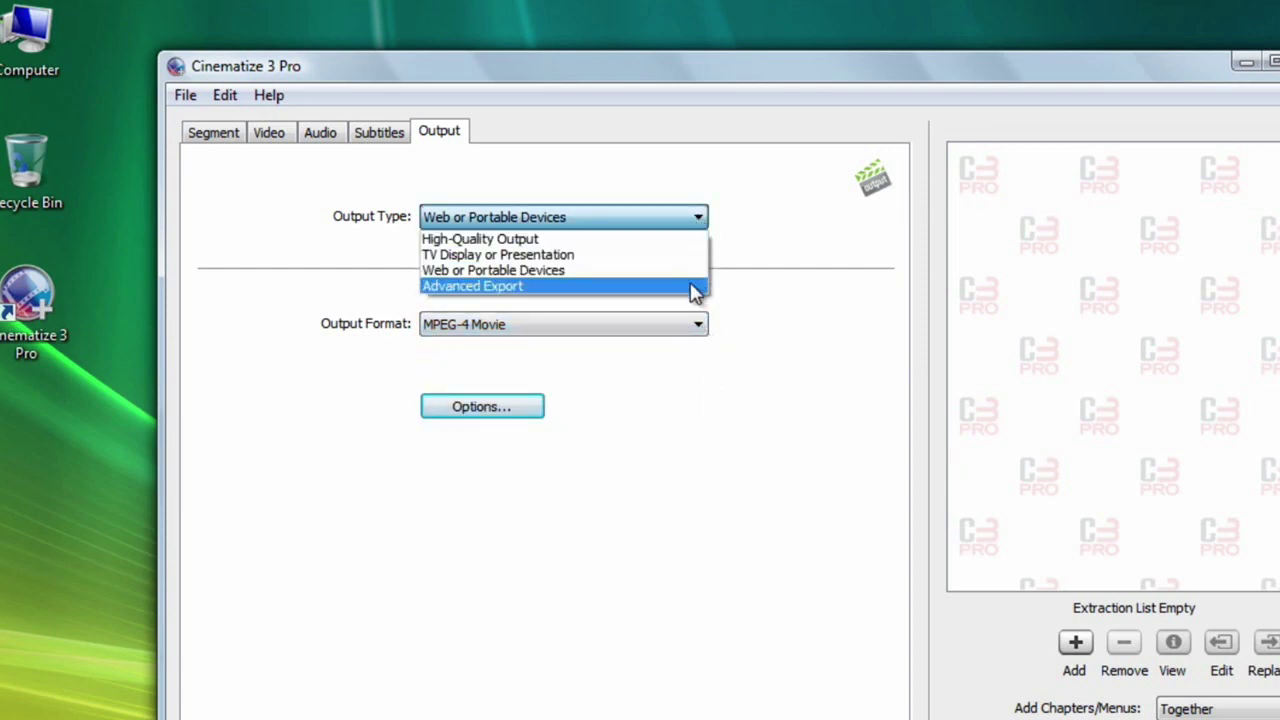
- Select Advanced Export output with MPEG-4 format and open the MPEG-4 Export Settings dialog
click(694, 287)
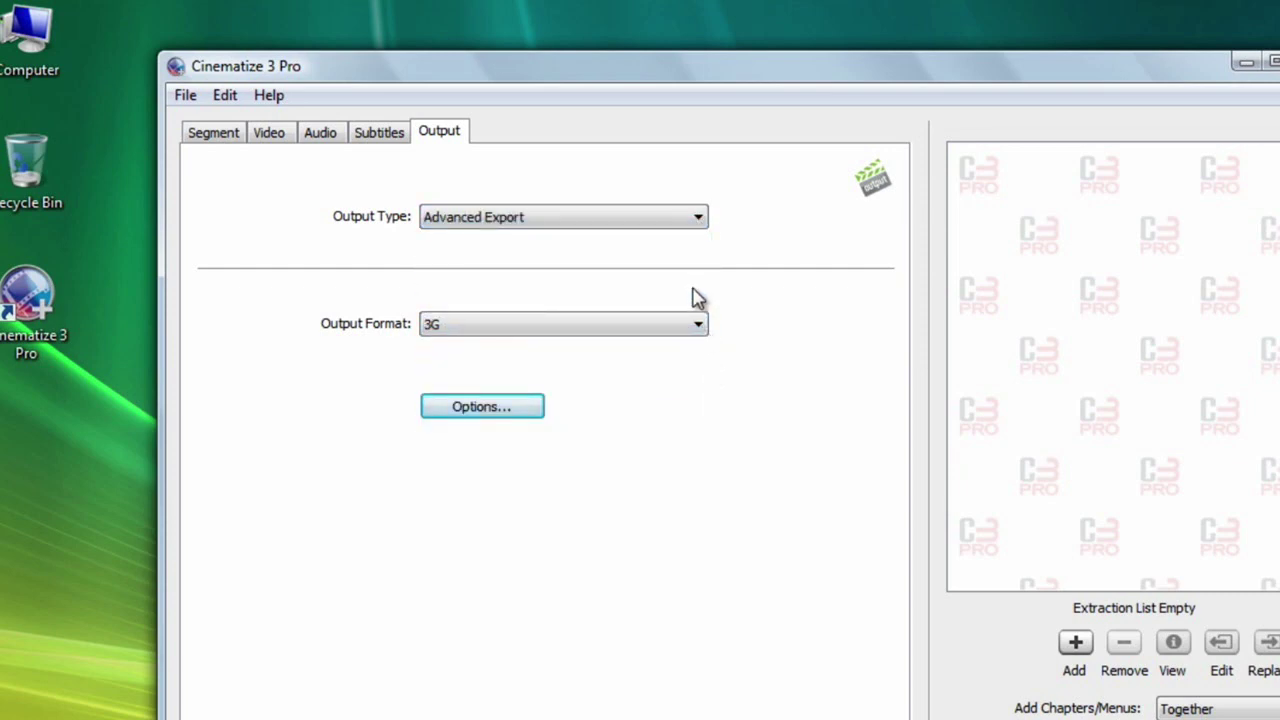
click(700, 326)
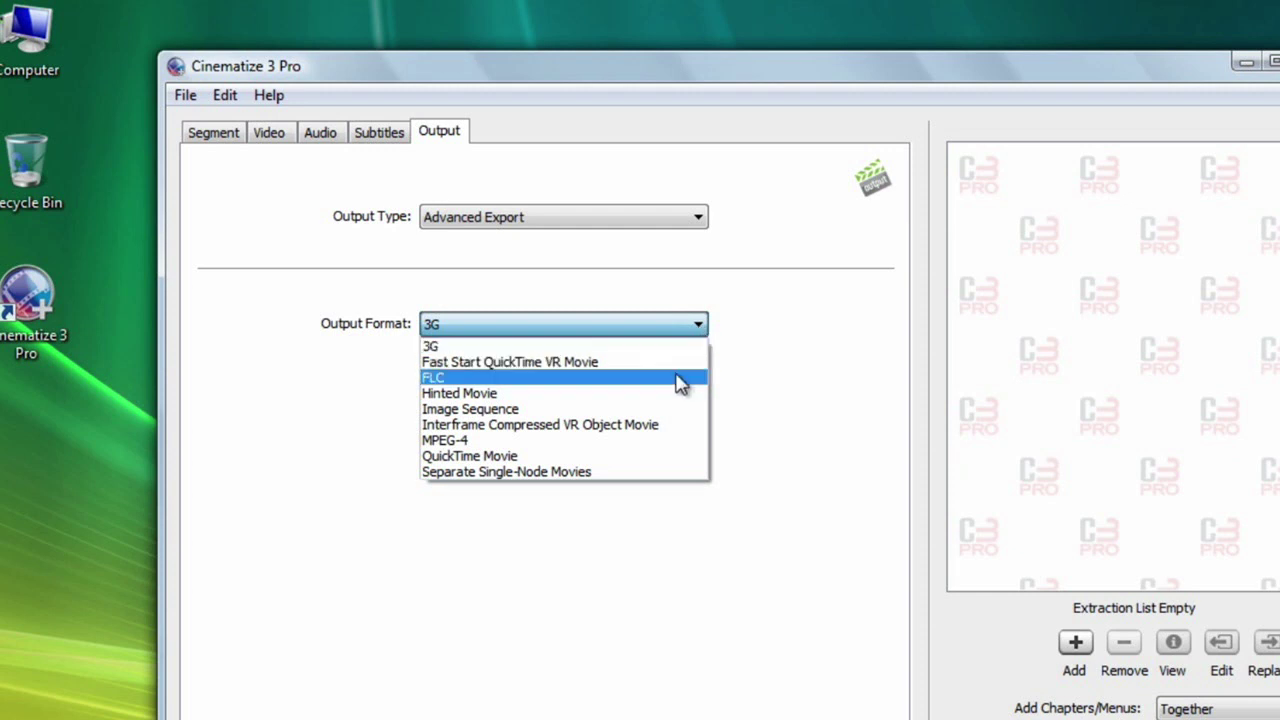
click(665, 441)
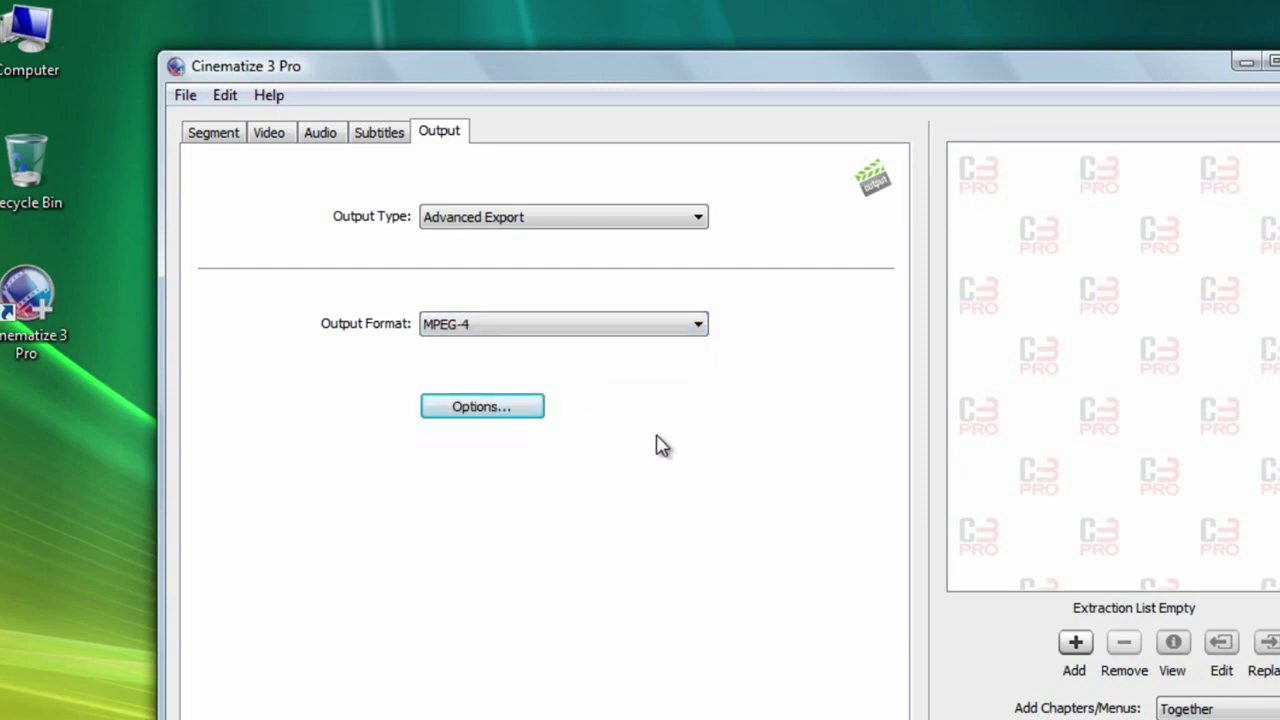
click(538, 410)
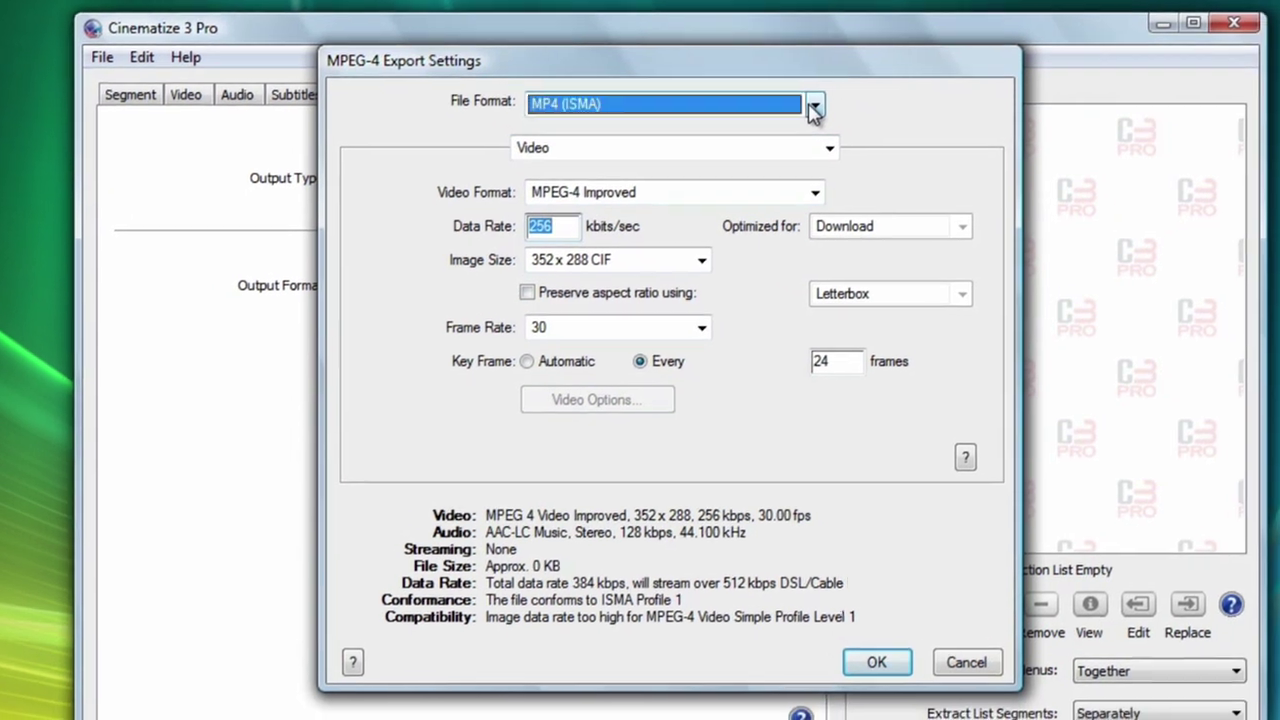
- Set MPEG-4 export to MP4, H.264, 1500 kbits/sec, current size and frame rate, automatic key frames
click(896, 140)
click(786, 121)
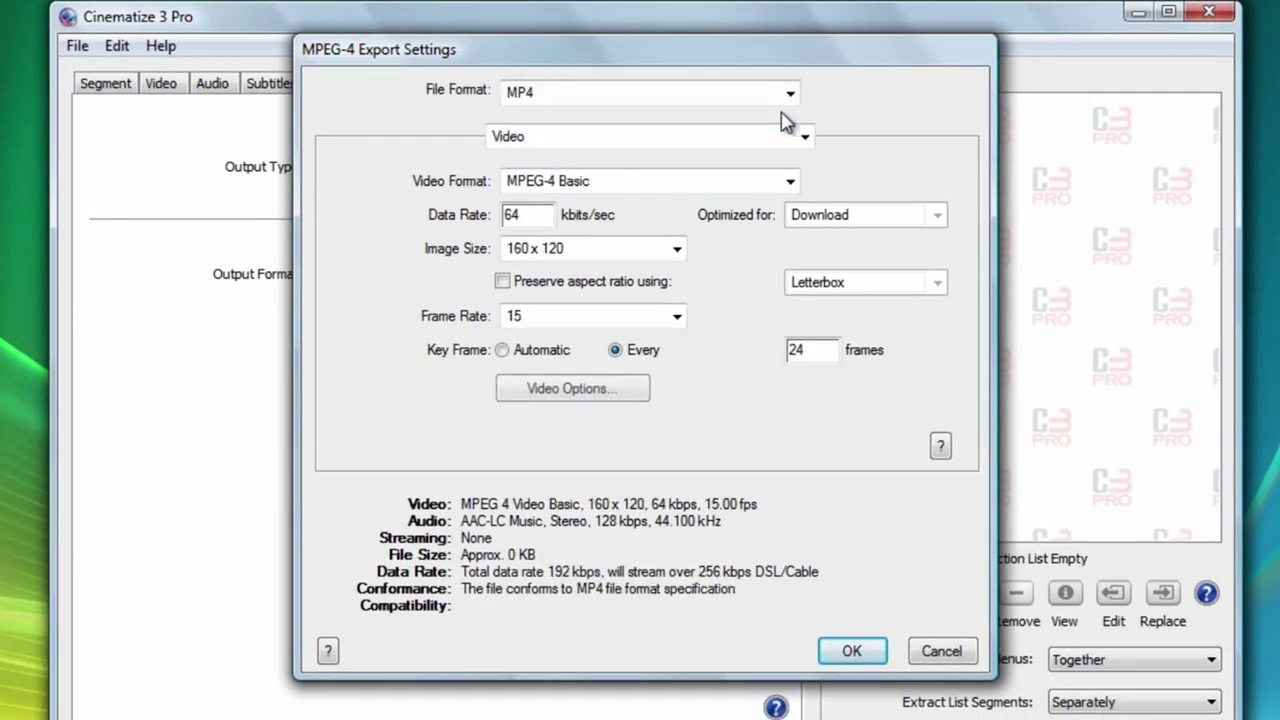
click(790, 181)
click(750, 263)
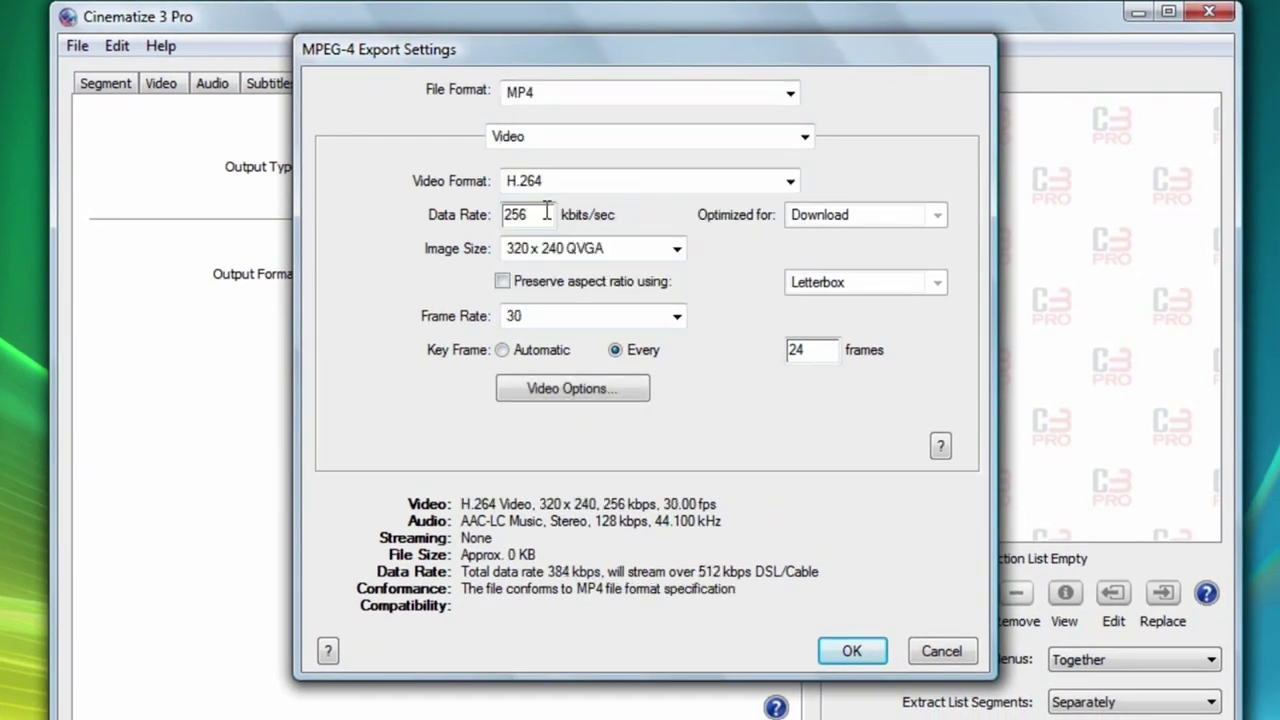
double_click(547, 213)
text(1500)
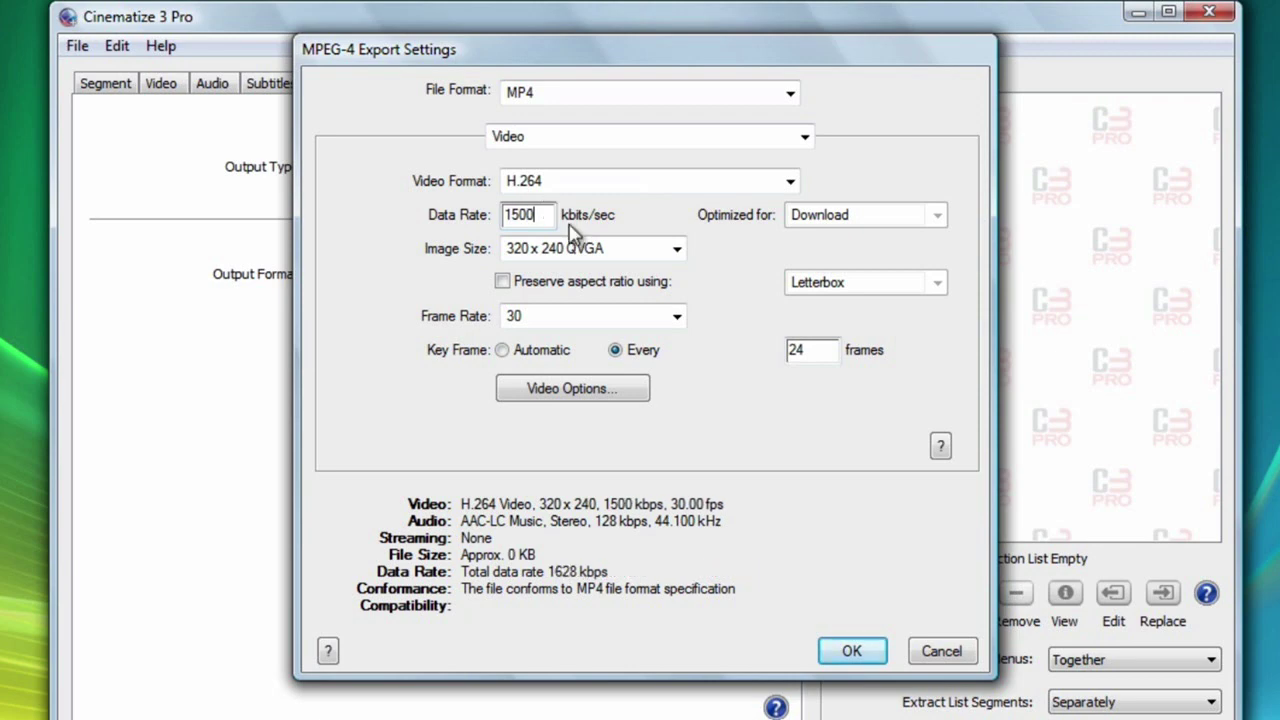
click(676, 250)
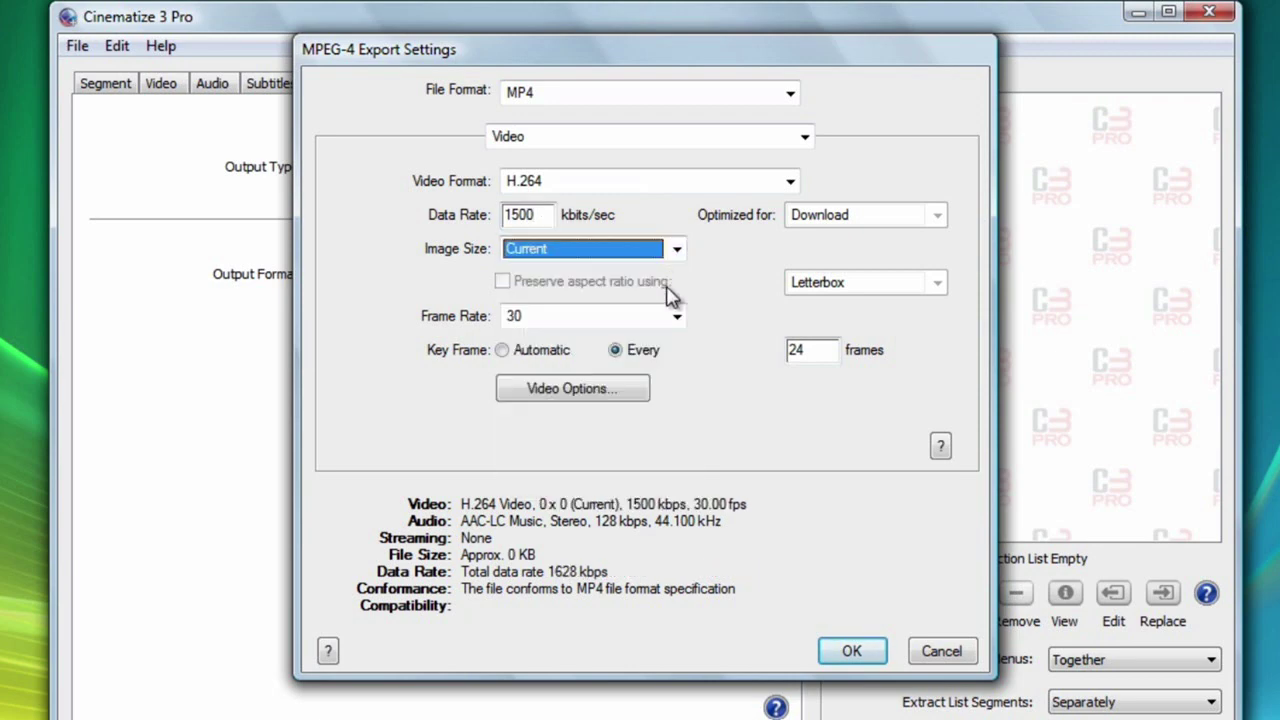
click(675, 315)
click(672, 342)
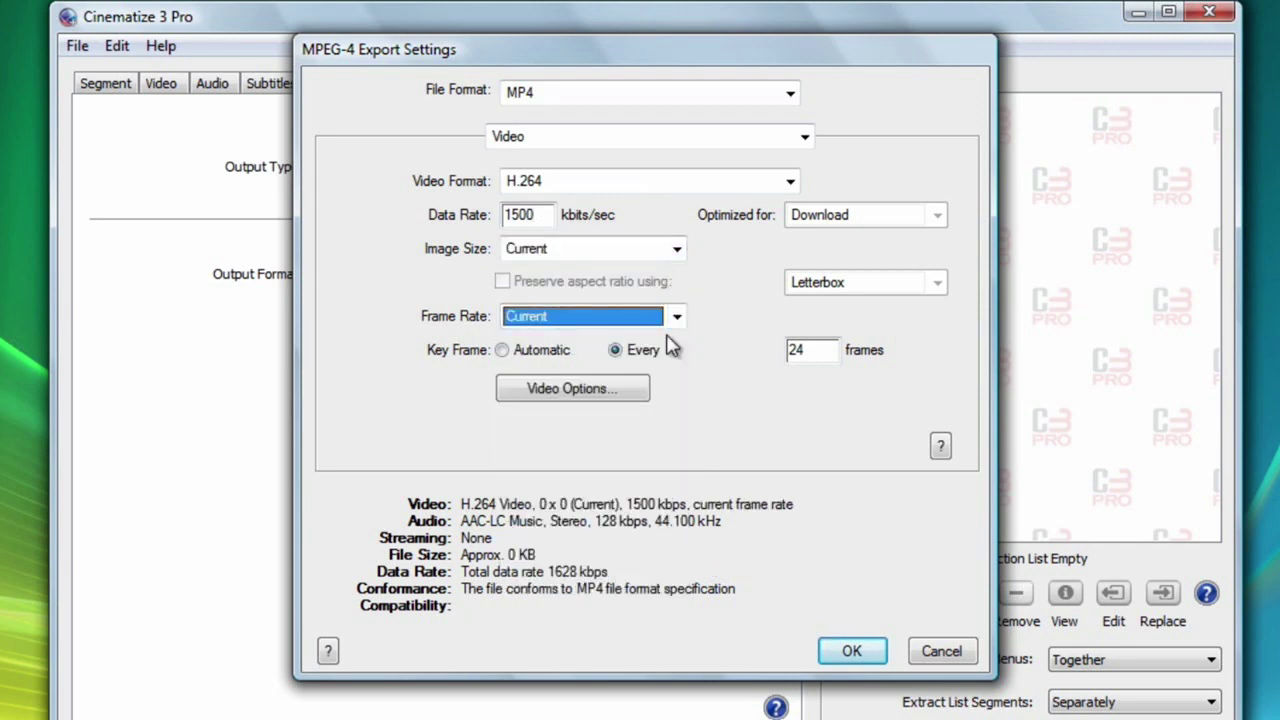
click(548, 358)
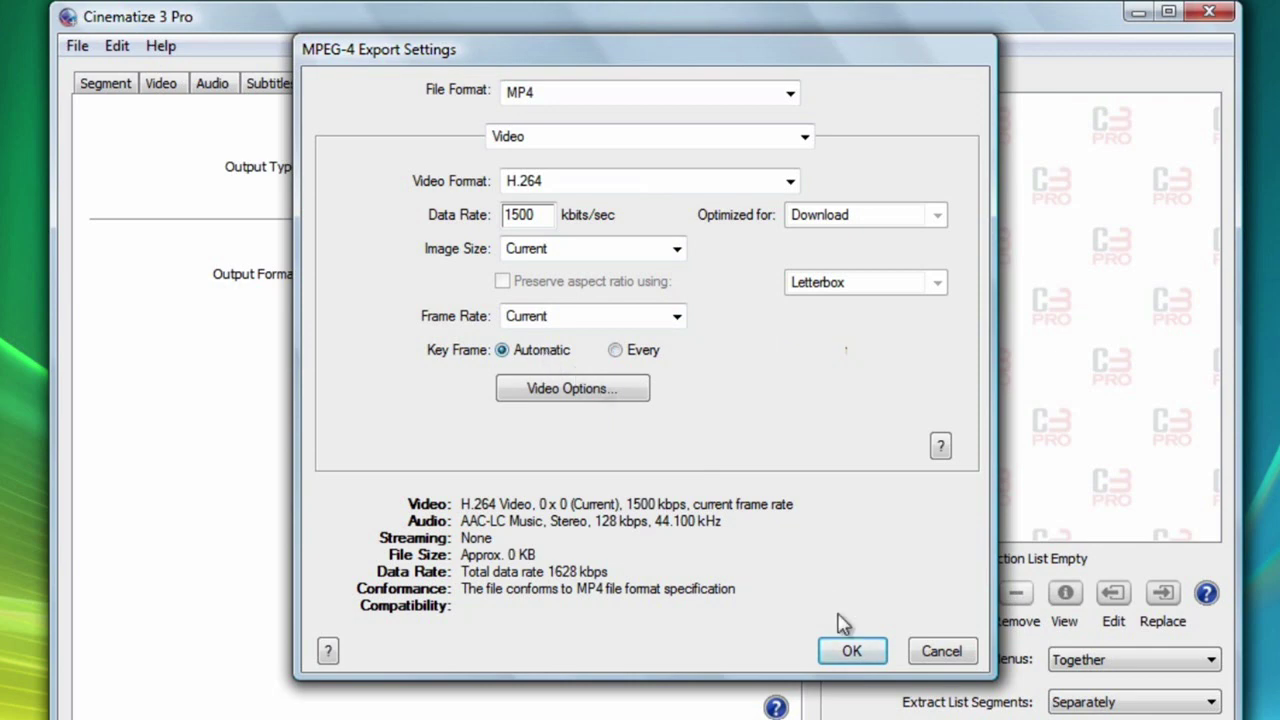
click(849, 651)
- Choose High-Quality Output as an AVI Movie and add the 00:00:20.521 clip as Segment001
click(622, 174)
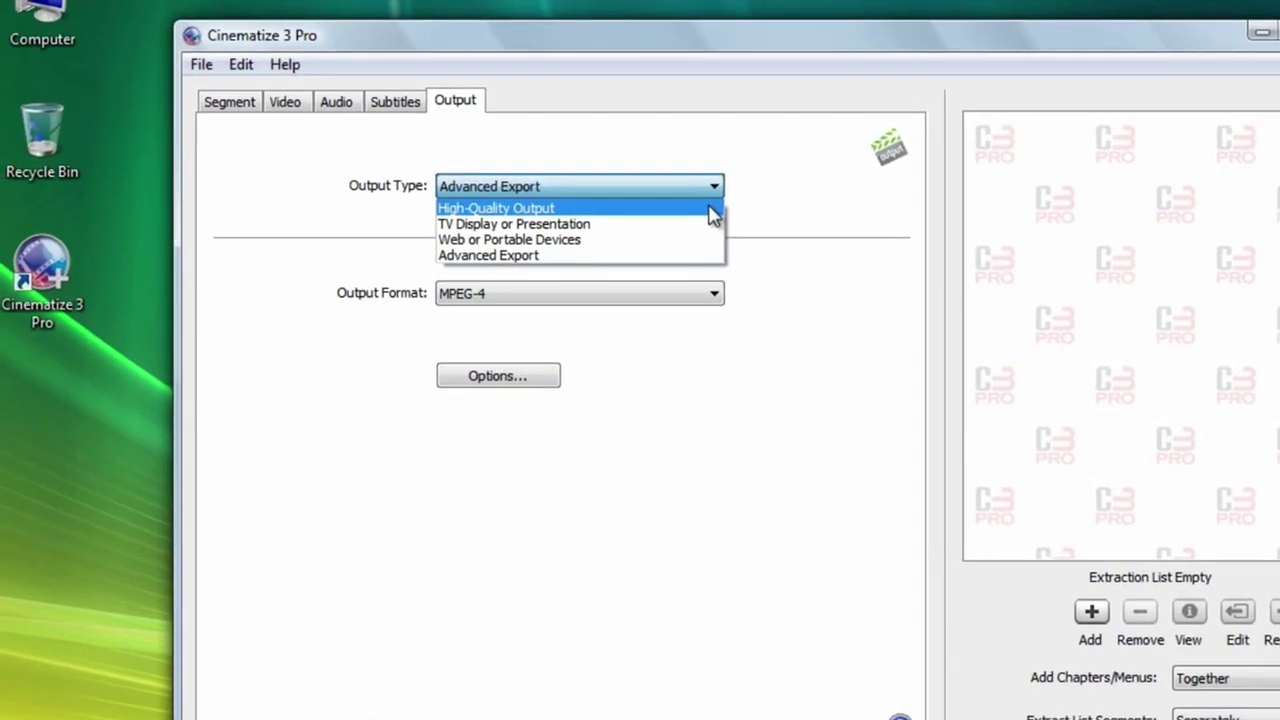
click(712, 216)
click(714, 291)
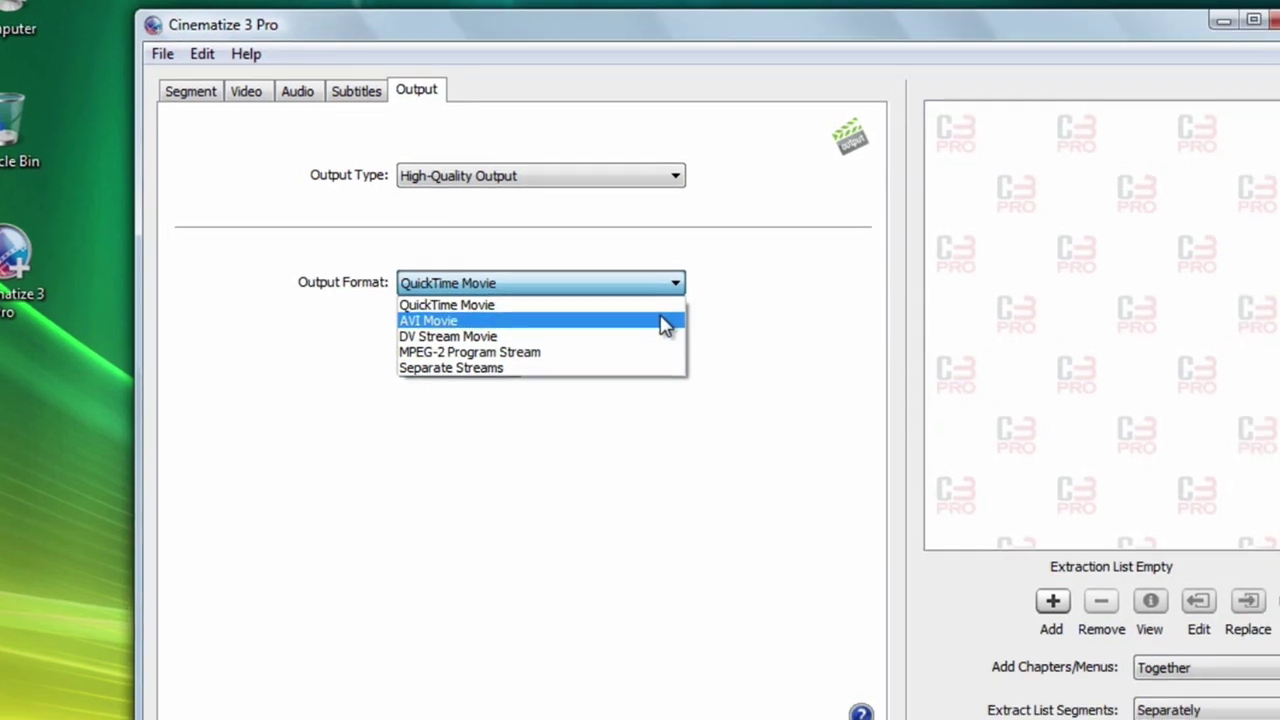
click(705, 334)
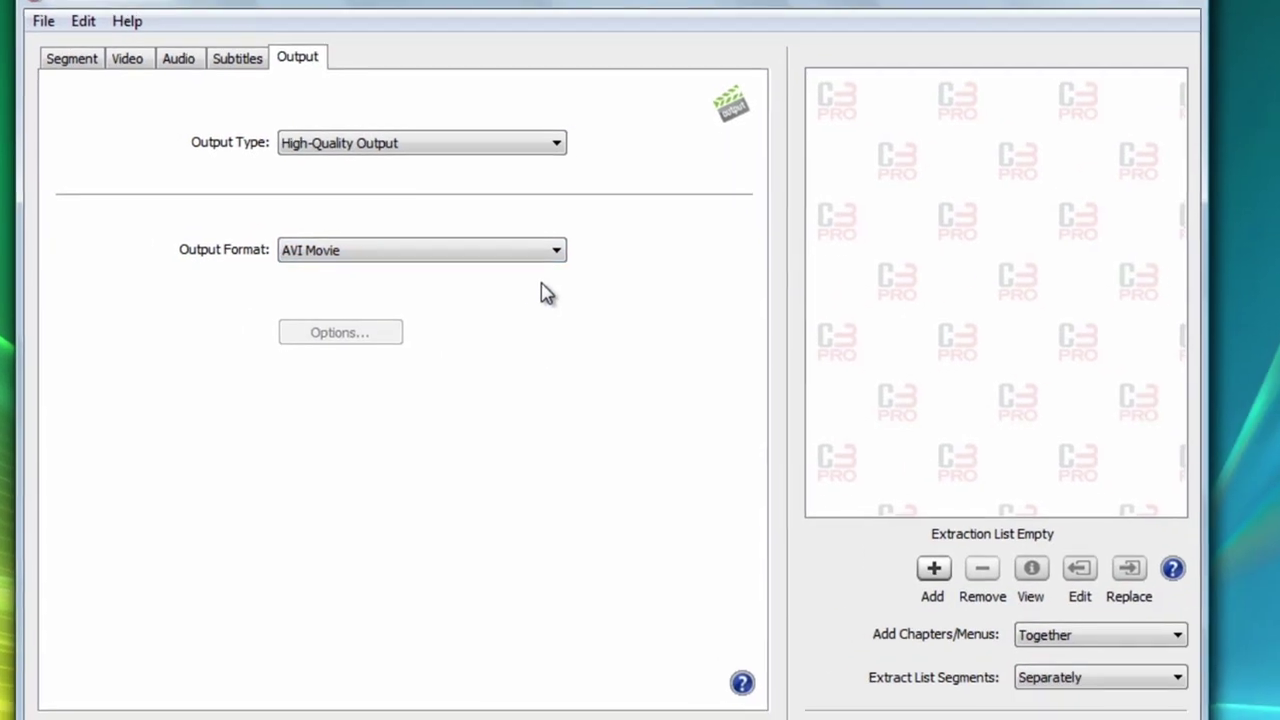
click(876, 558)
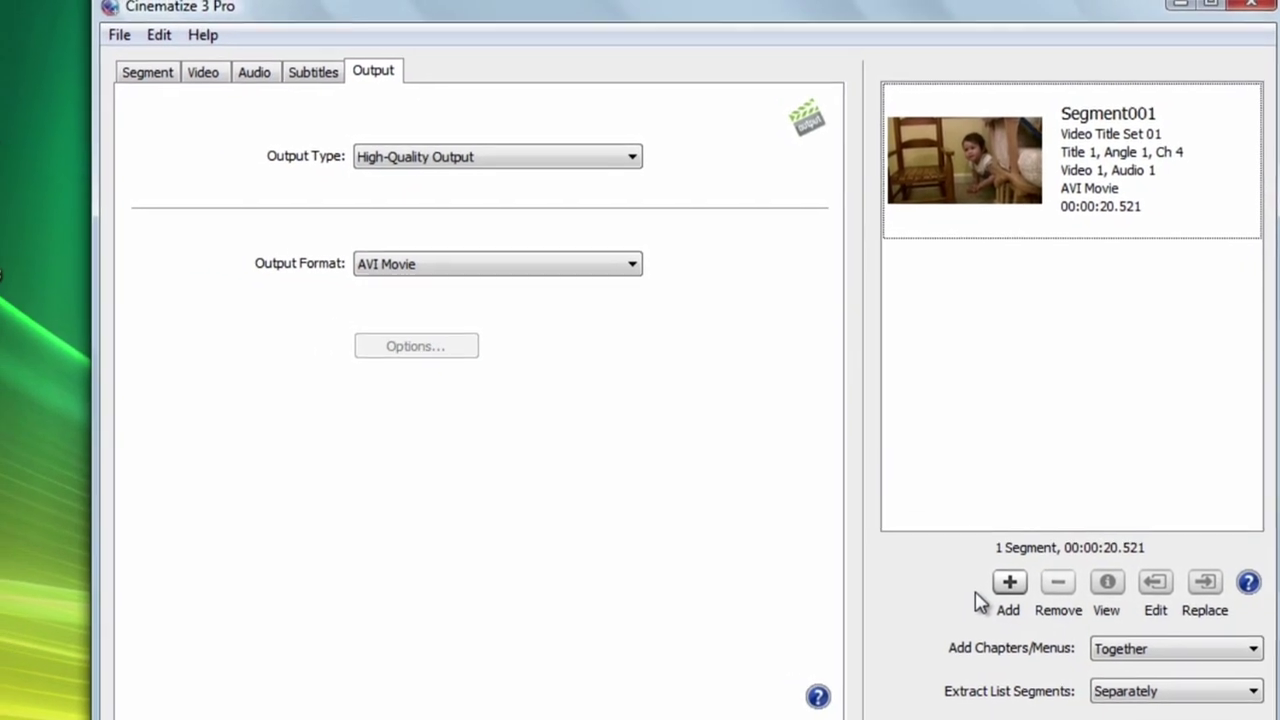
- Add a second clip 00:11:18.244–00:11:39.265 as Segment002, then remove it from the list
click(31, 46)
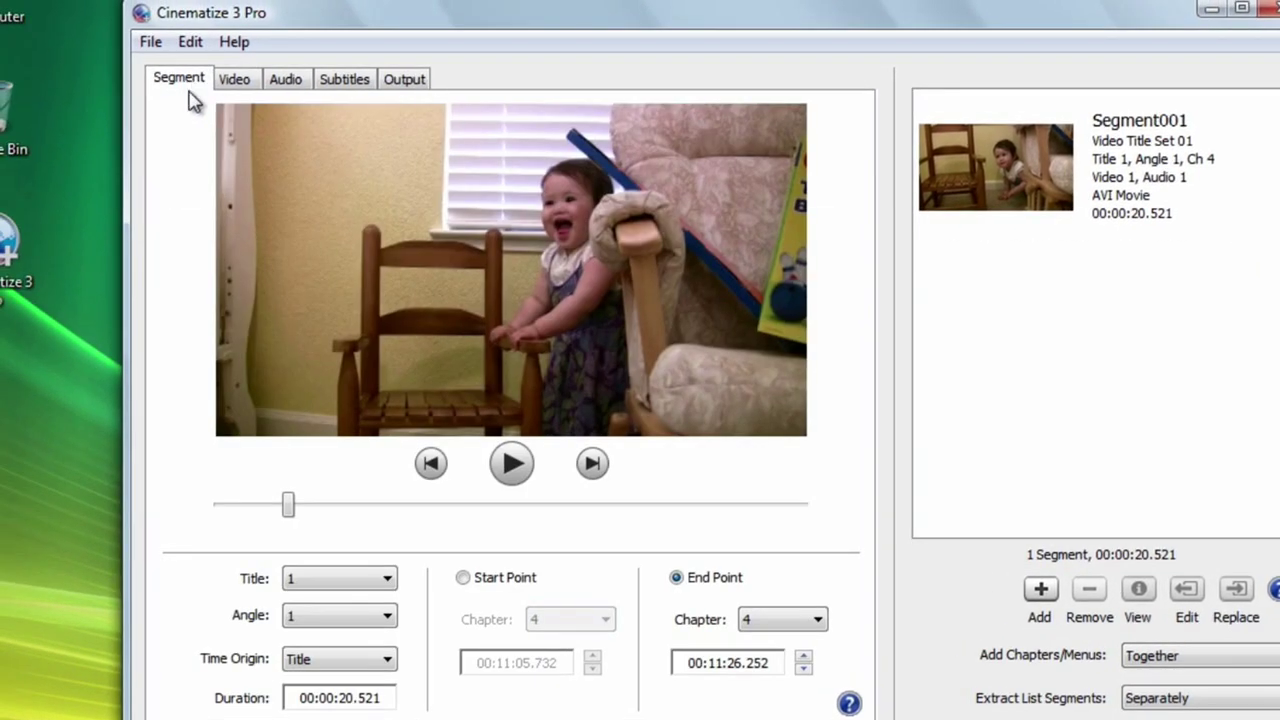
click(463, 578)
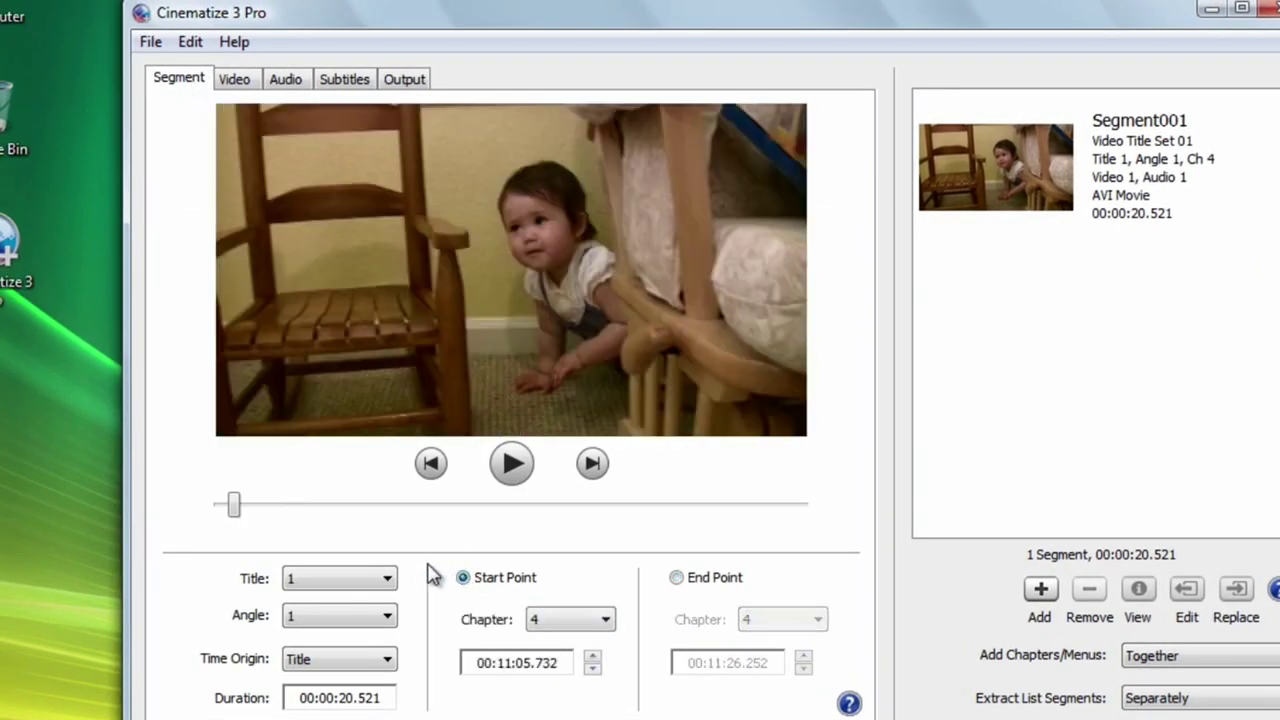
drag(234, 510, 266, 507)
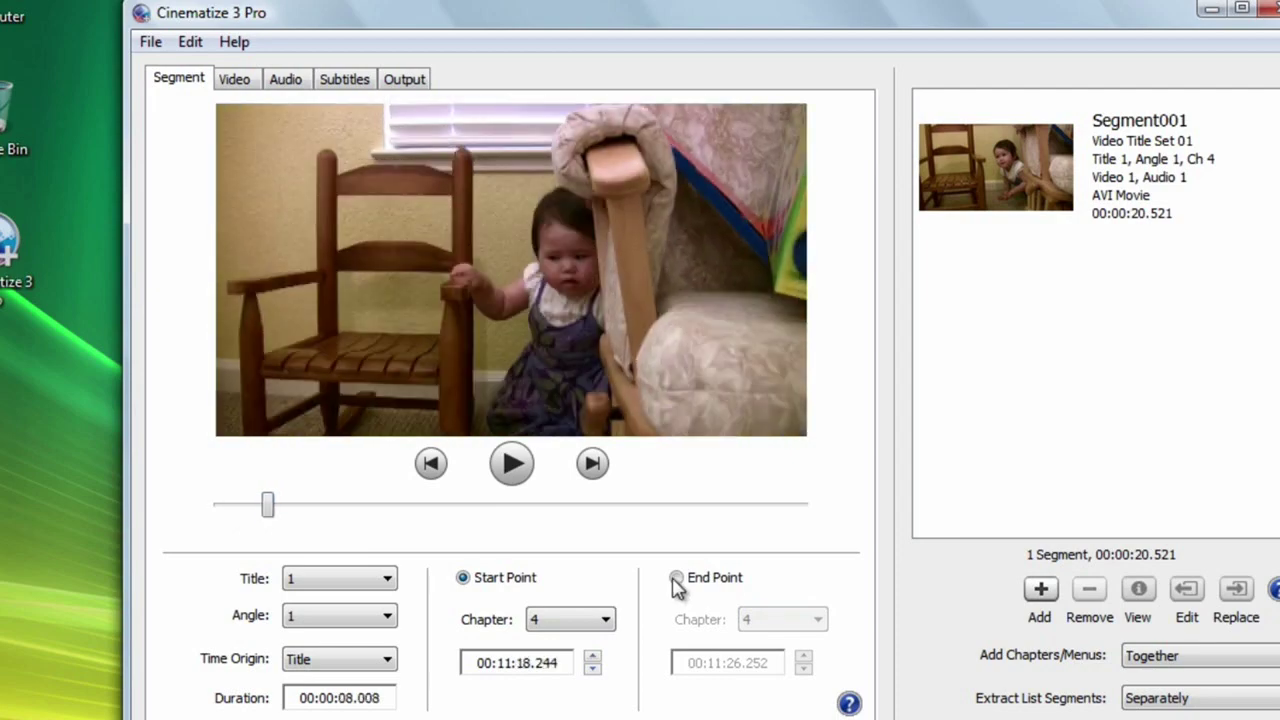
click(675, 579)
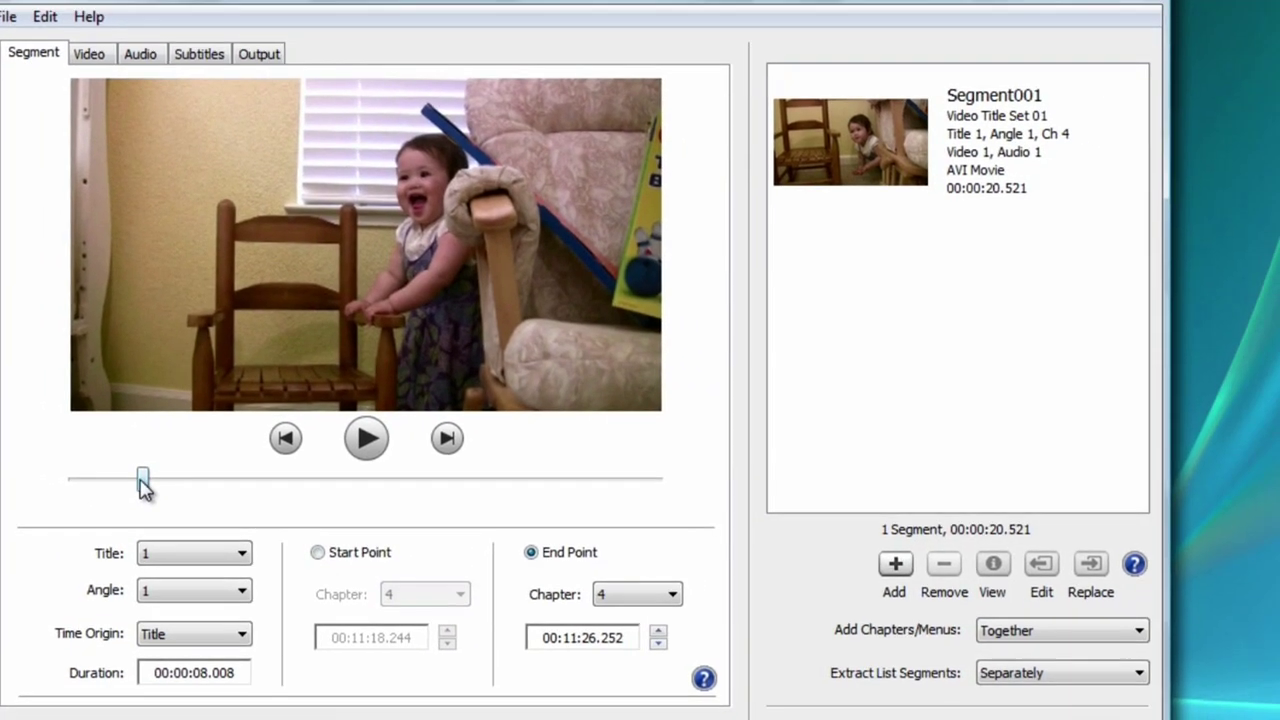
drag(288, 505, 323, 505)
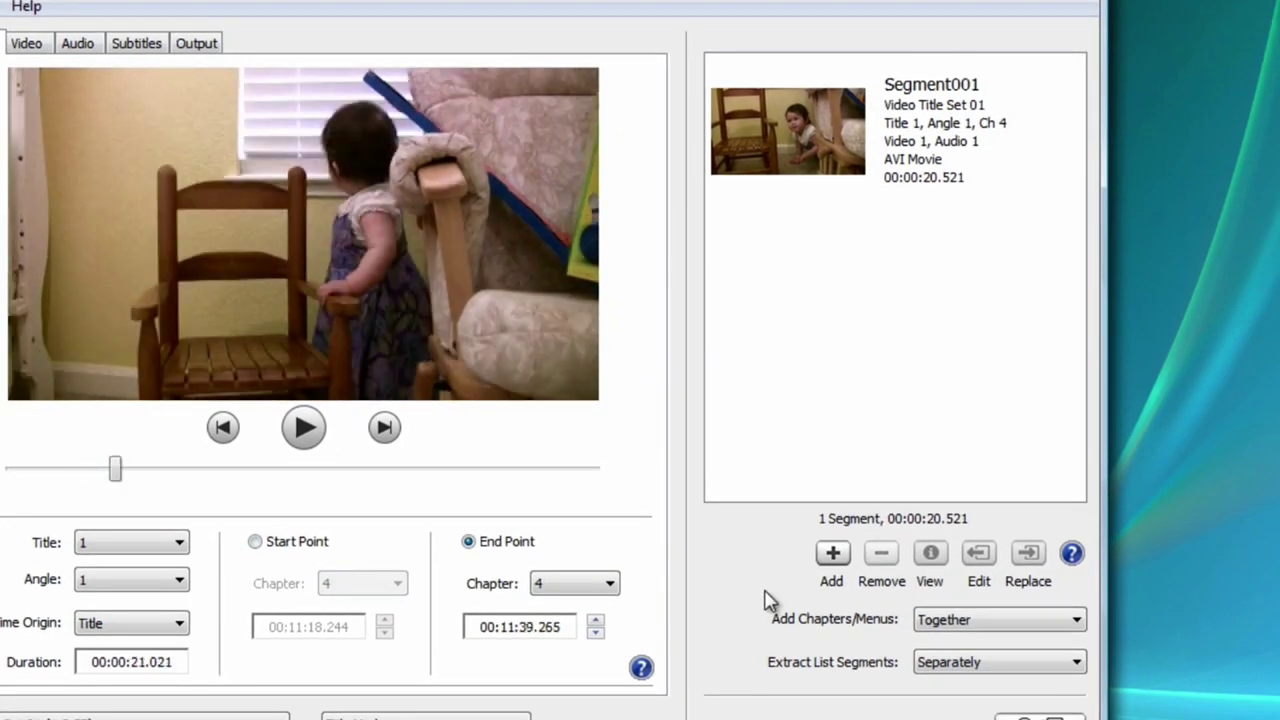
click(831, 556)
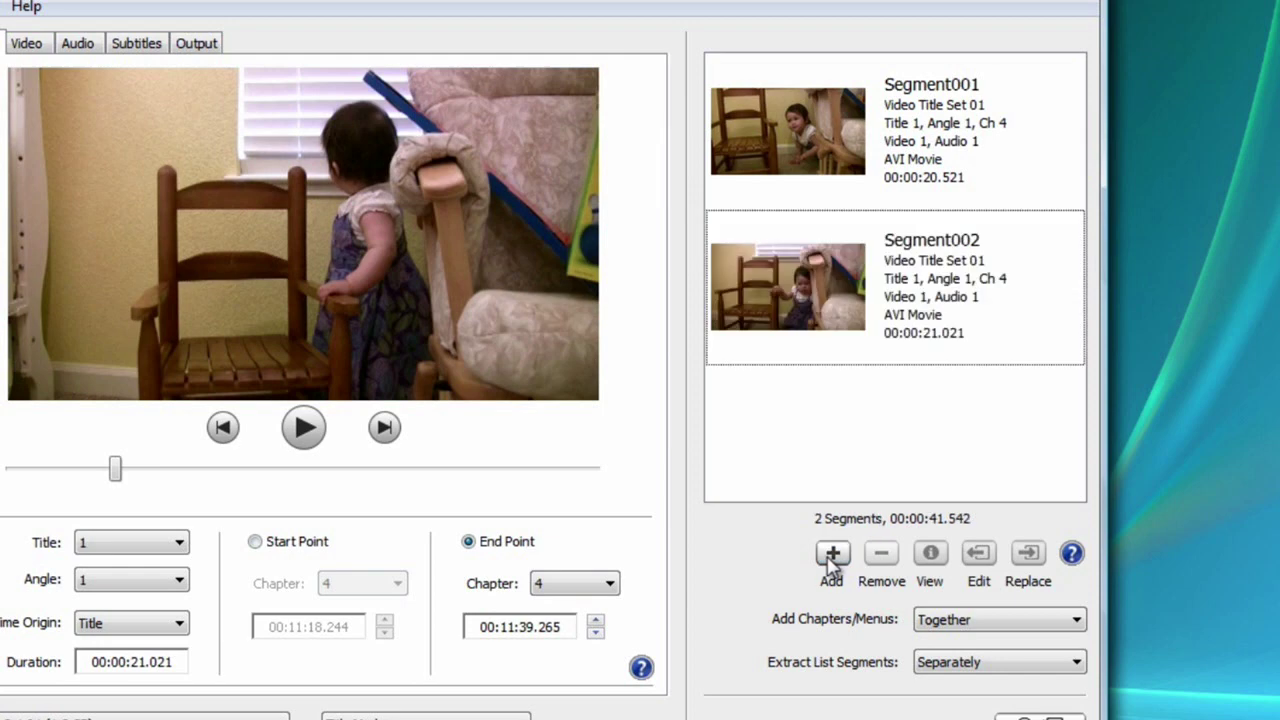
click(985, 352)
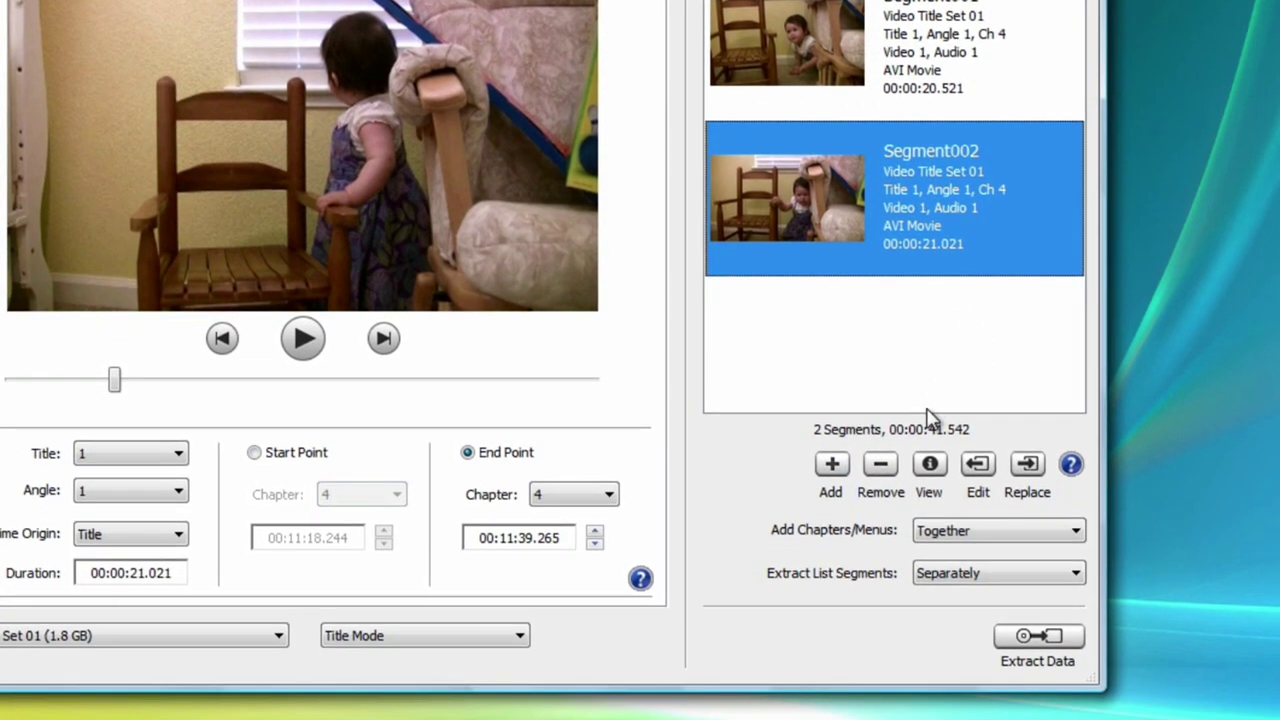
click(882, 465)
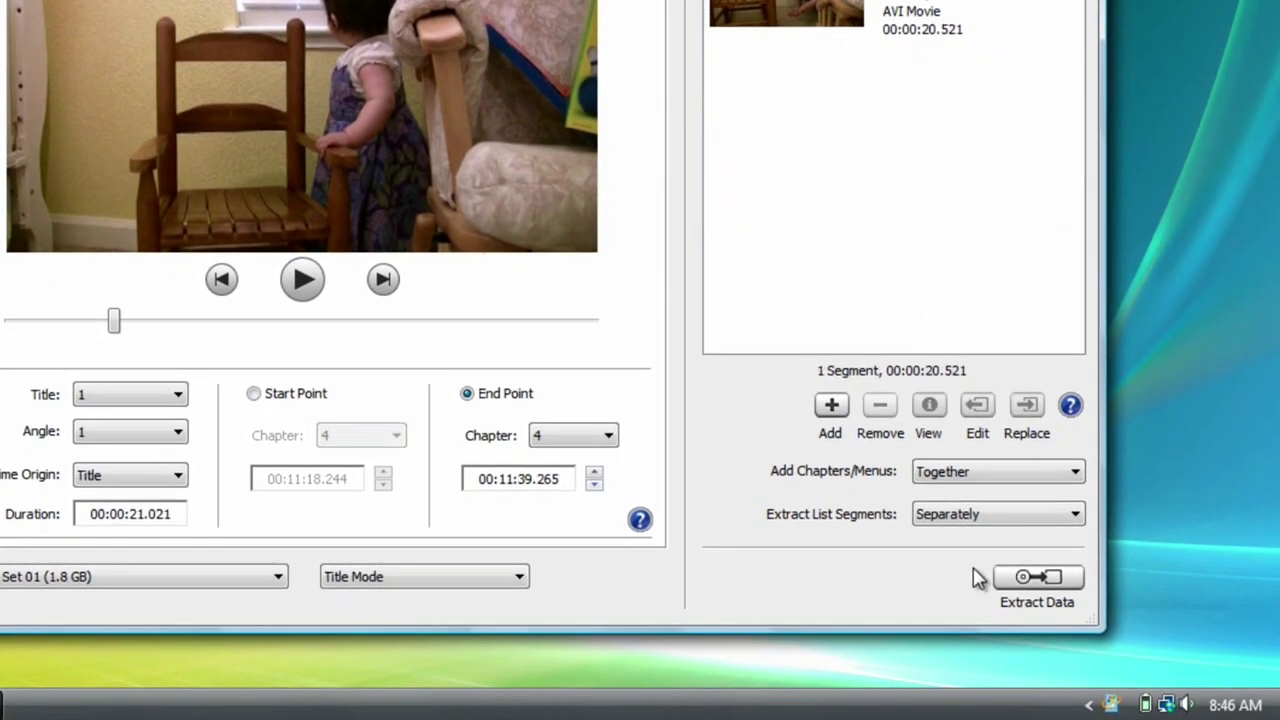
- Extract Segment001 to an AVI file named Babyandchair in Documents
click(1038, 580)
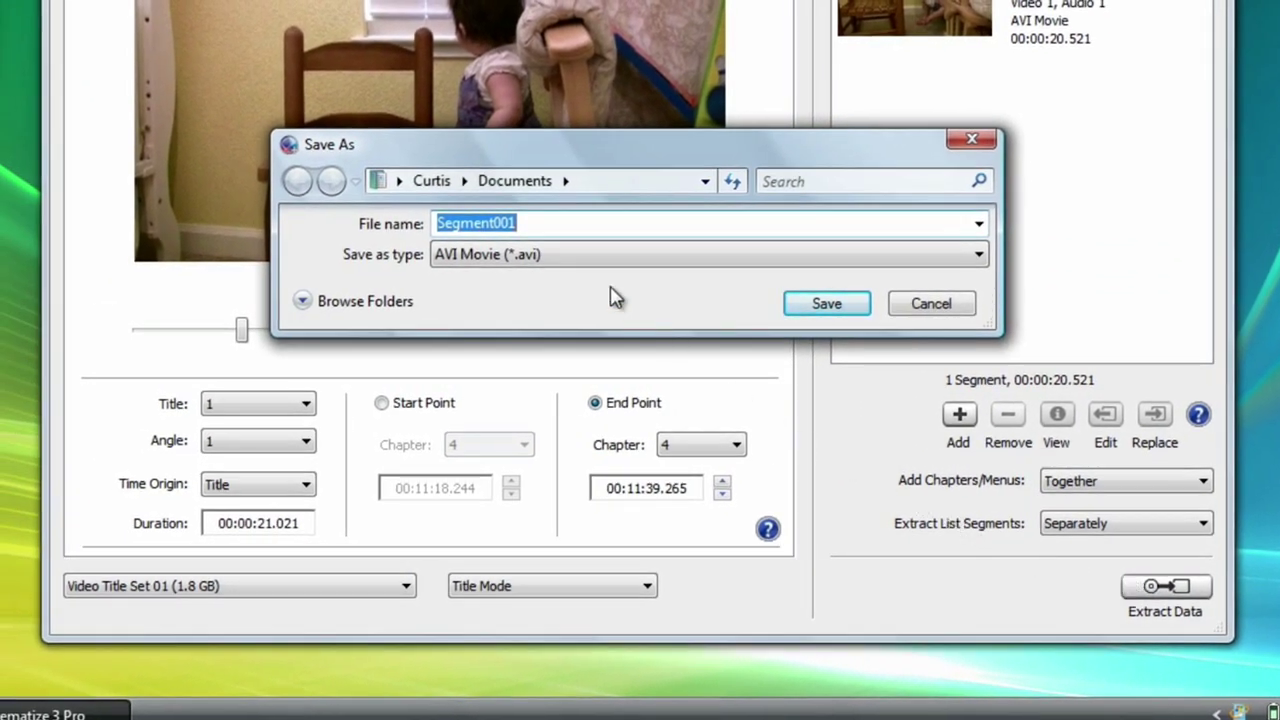
text(Babyandchair)
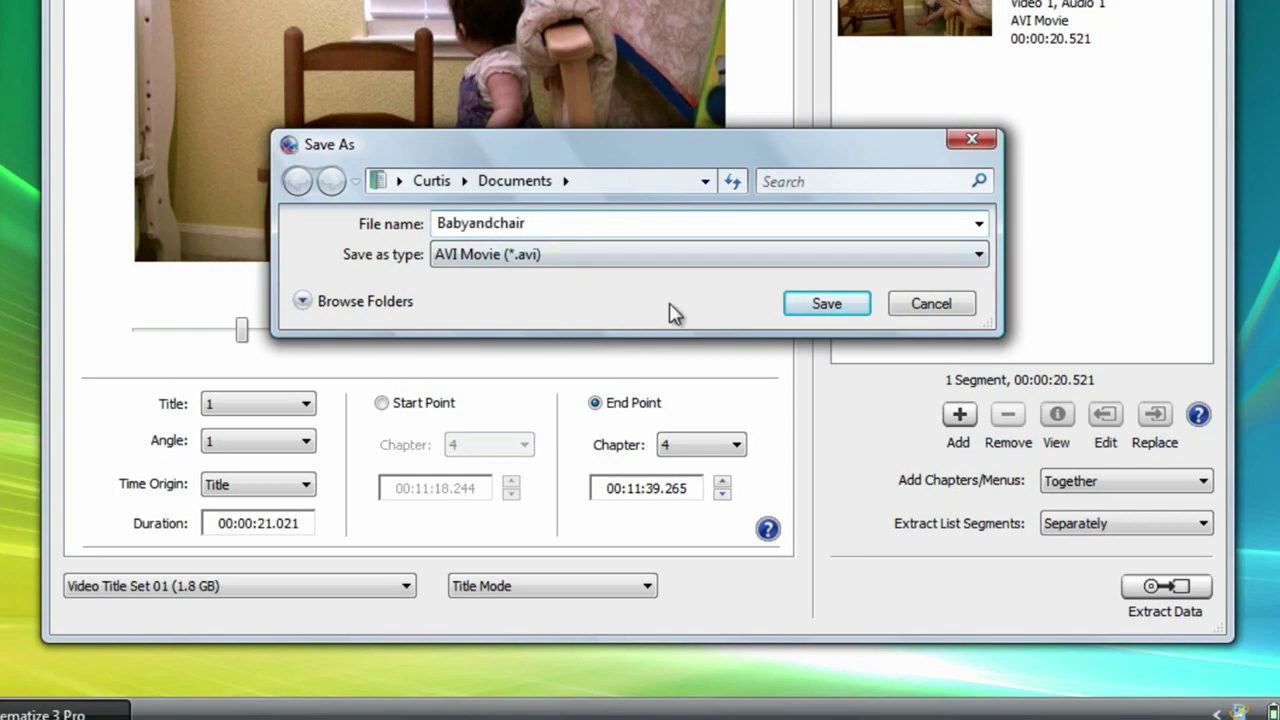
click(822, 306)
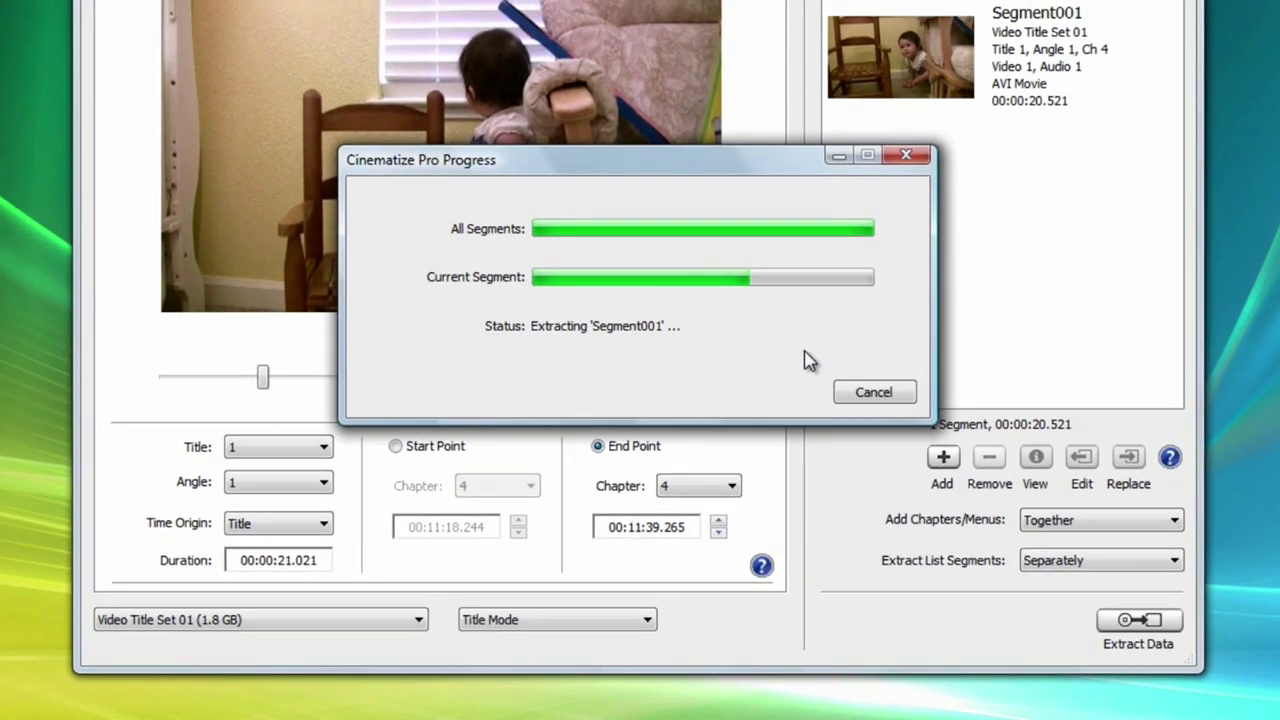